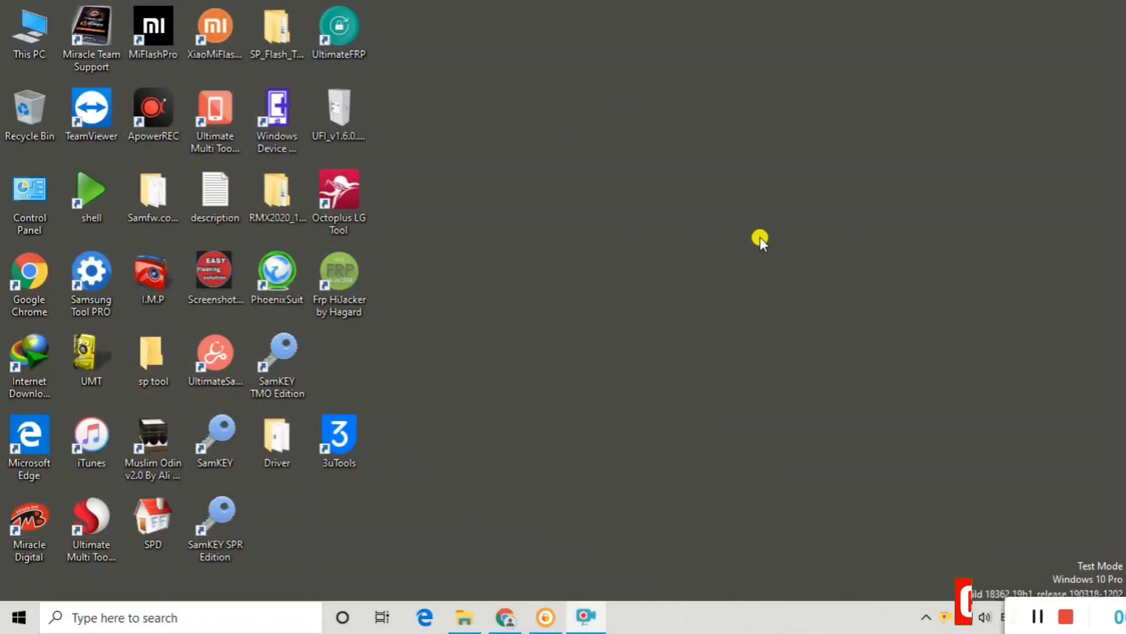
# Open Local Disk (C:) in File Explorer and find the UMTool folder
pyautogui.doubleClick(31, 48)
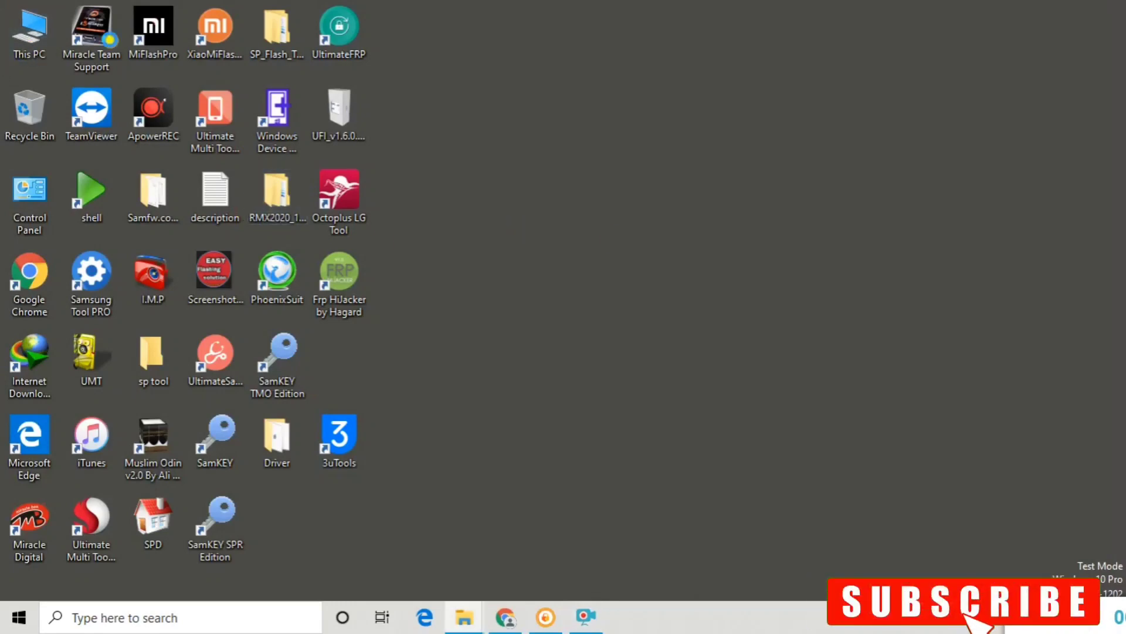
pyautogui.click(214, 321)
pyautogui.doubleClick(214, 321)
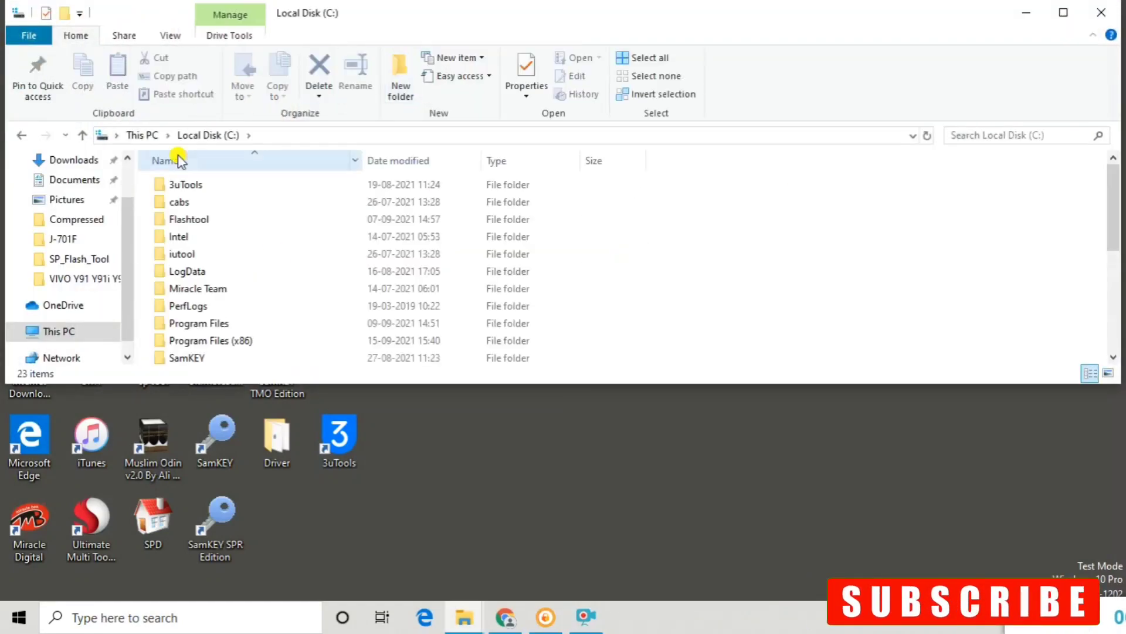
pyautogui.scroll(-1, 305, 234)
pyautogui.scroll(-1, 194, 340)
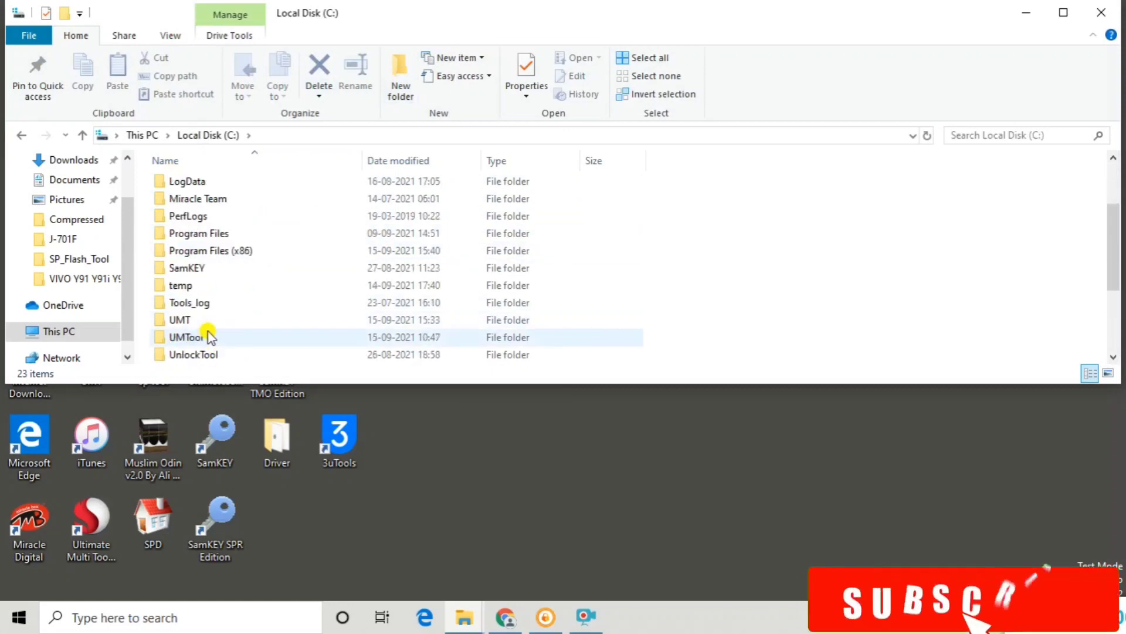
# Look inside the UMTool folder and its UMT_Support subfolder, and return to the C: drive
pyautogui.doubleClick(199, 342)
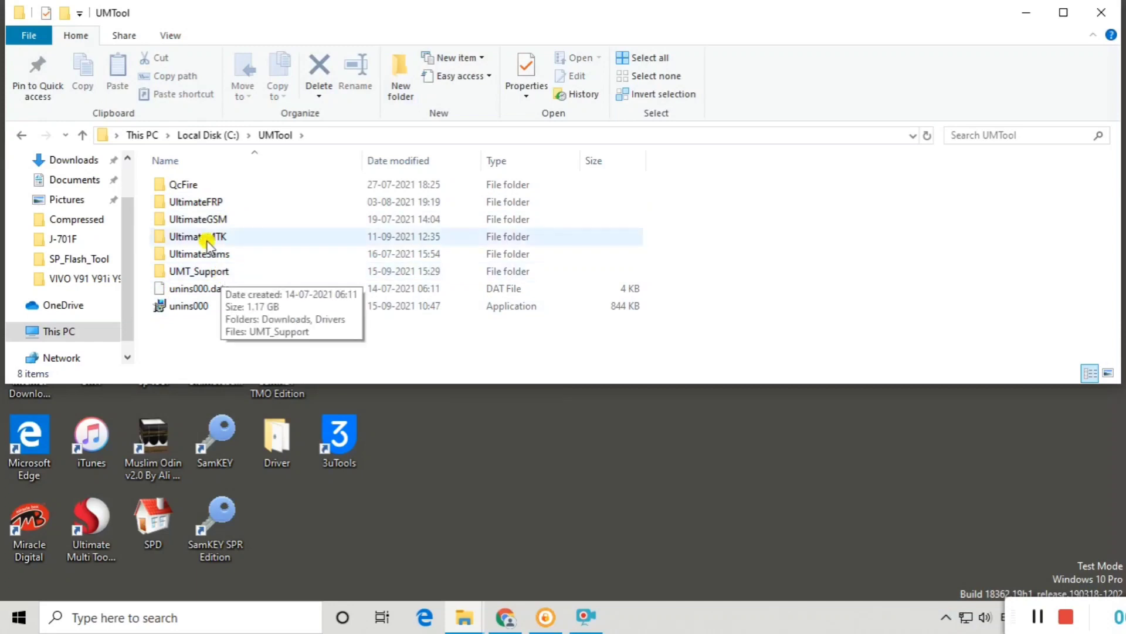
pyautogui.click(198, 275)
pyautogui.doubleClick(198, 276)
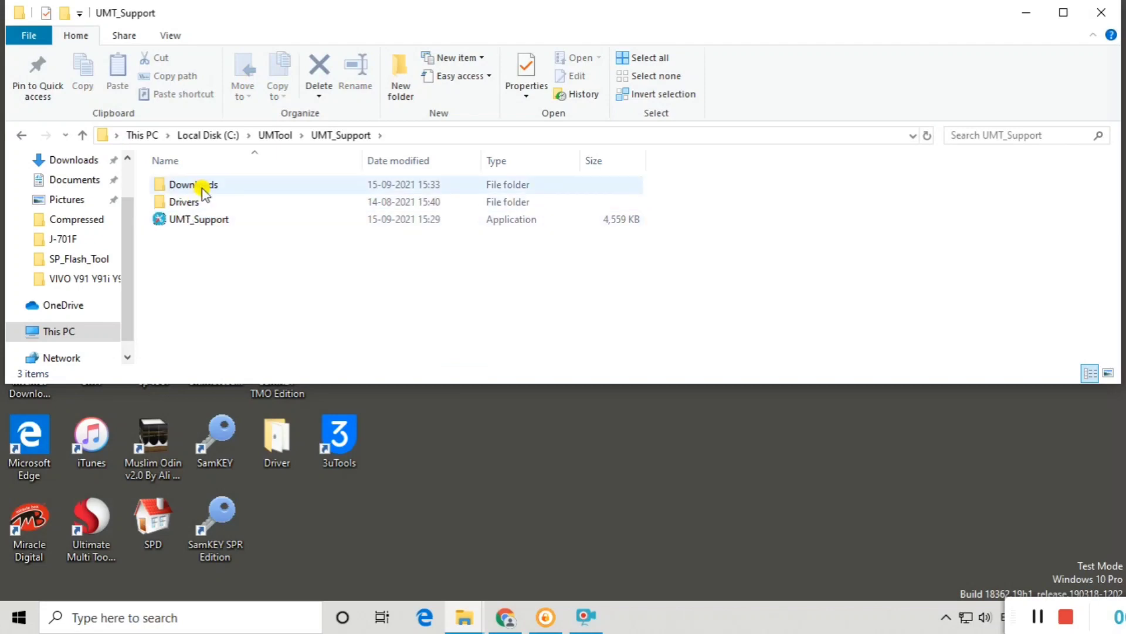
pyautogui.click(22, 136)
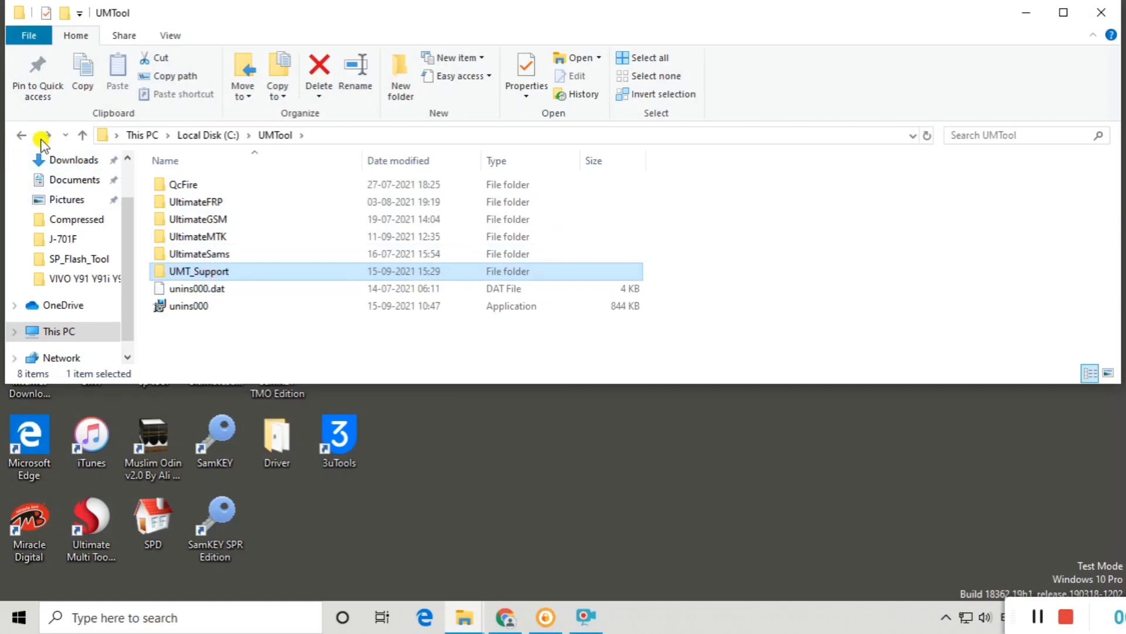
pyautogui.click(15, 134)
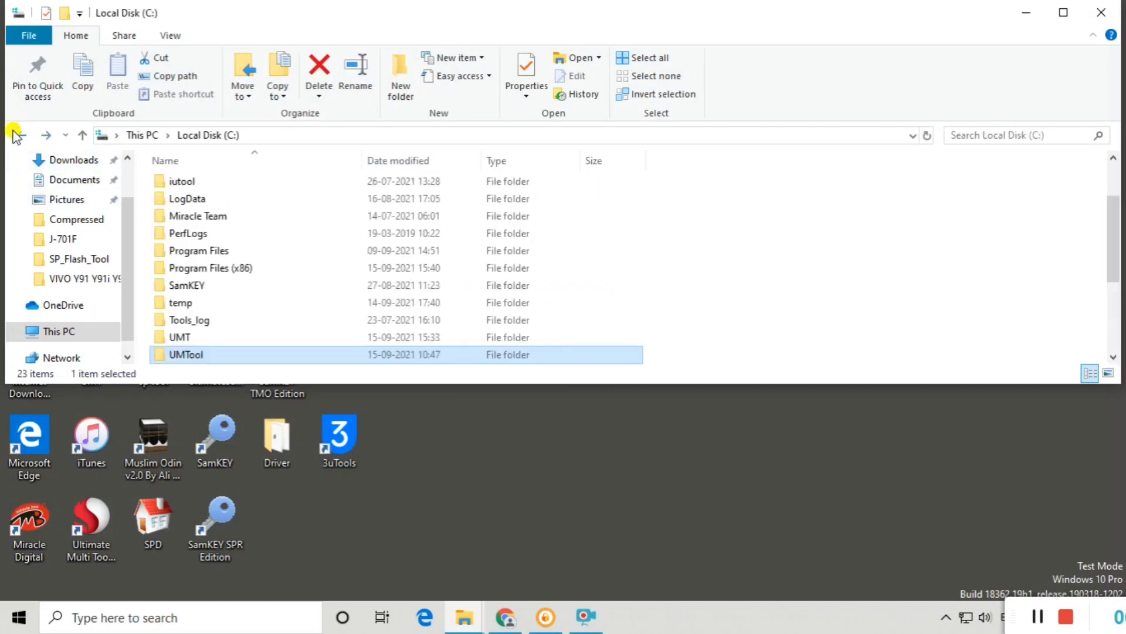
# Launch Ultimate_Unisoc_Module from C:\UMT\unisoc_module and move its window fully into view
pyautogui.doubleClick(180, 337)
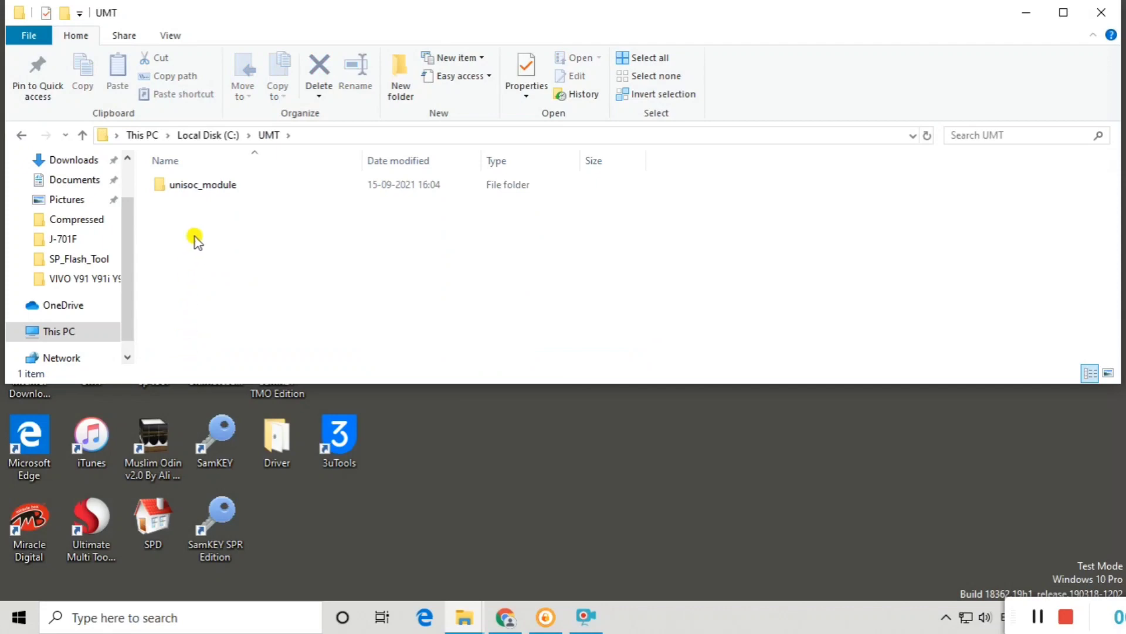
pyautogui.click(22, 134)
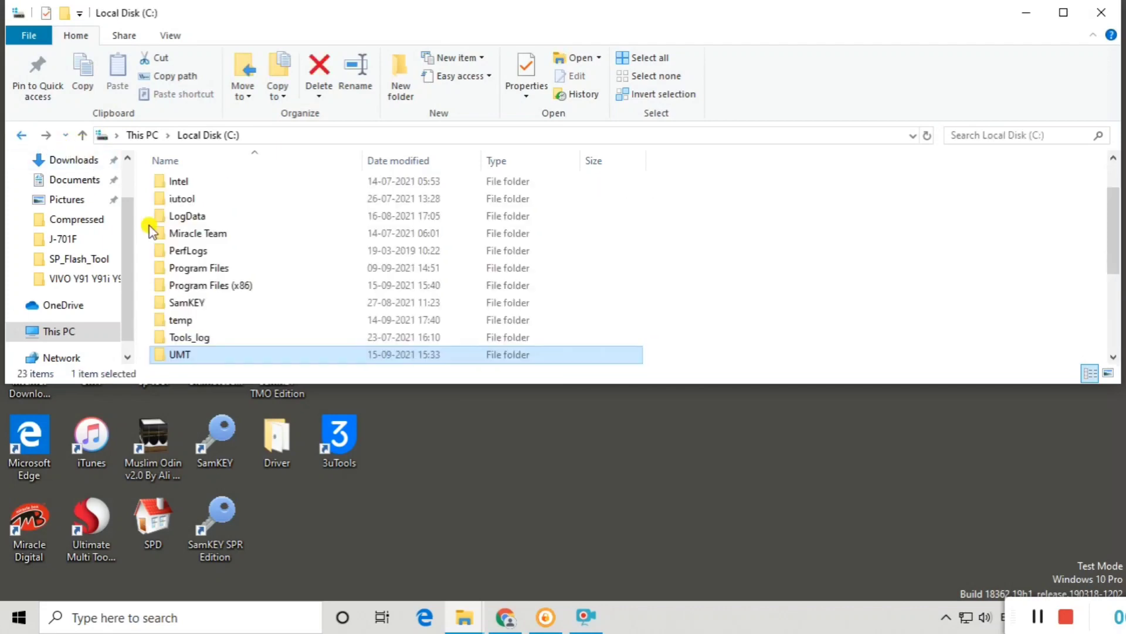
pyautogui.scroll(-2, 170, 349)
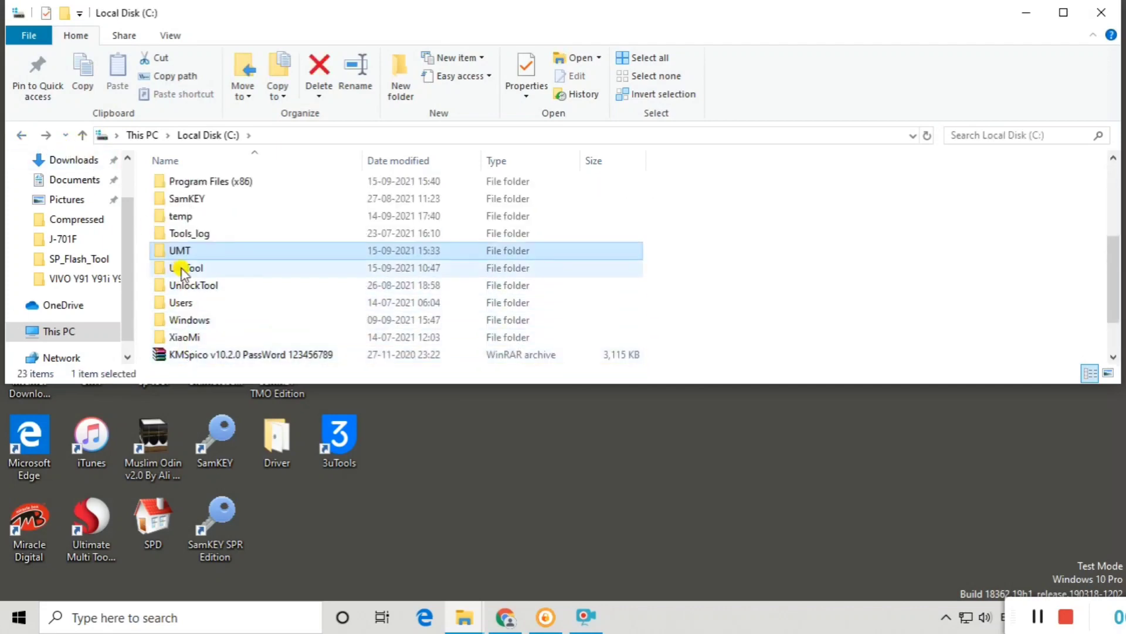
pyautogui.doubleClick(178, 252)
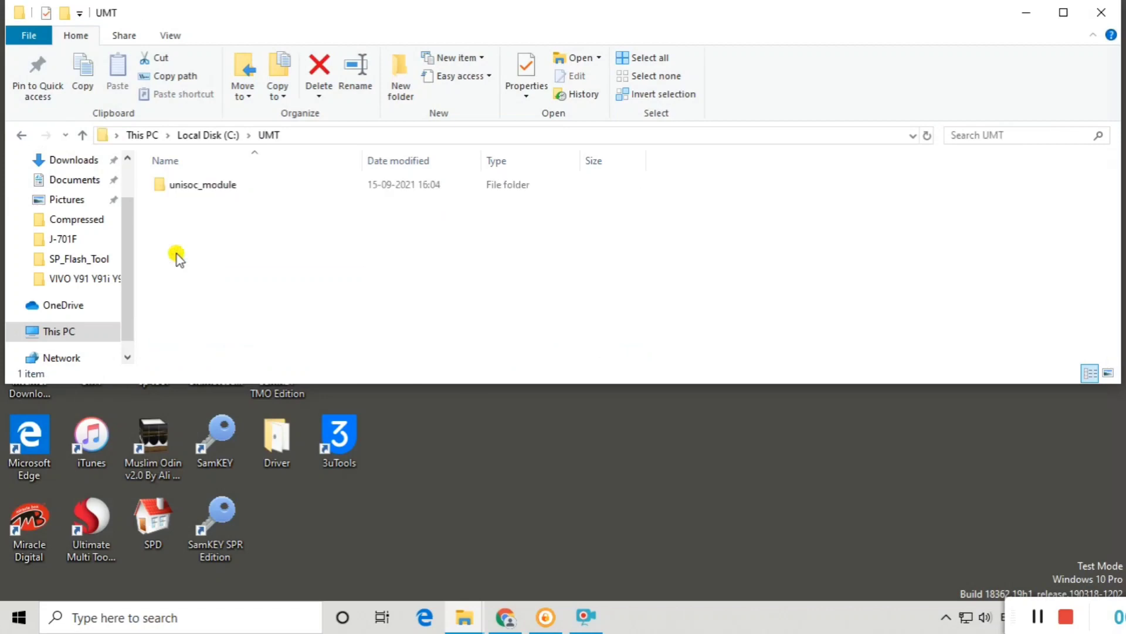
pyautogui.doubleClick(183, 186)
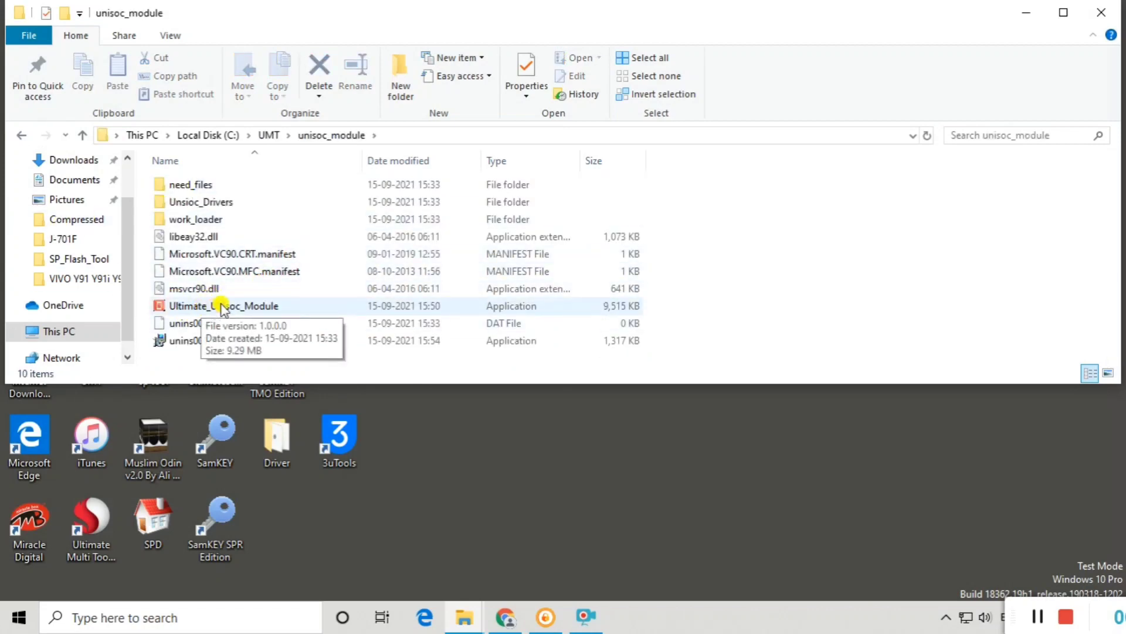
pyautogui.click(221, 306)
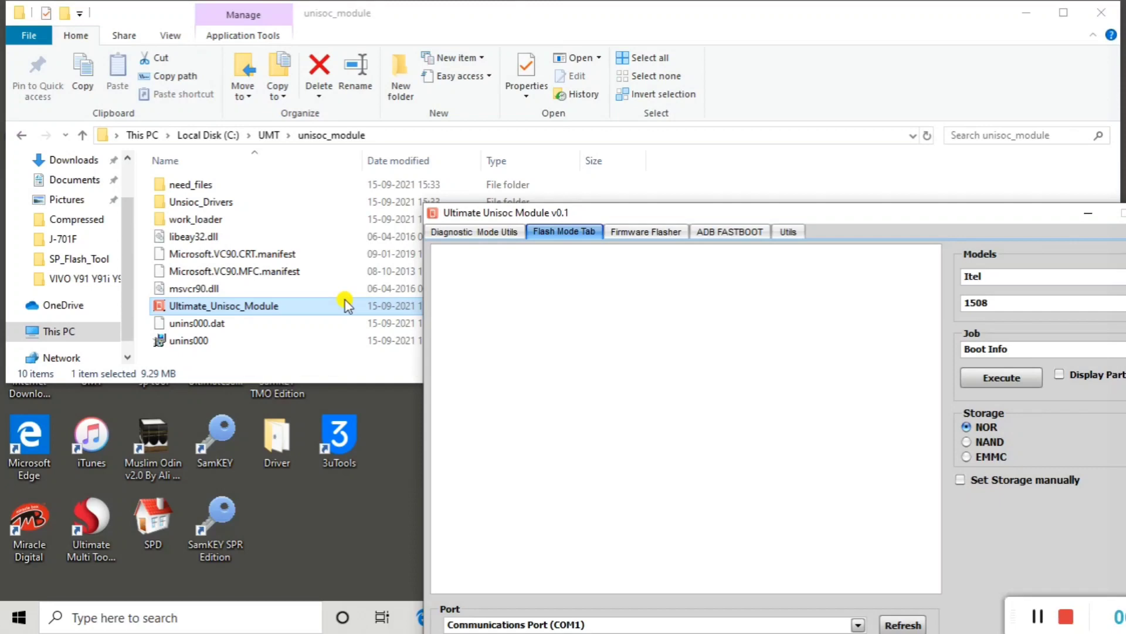
pyautogui.click(559, 215)
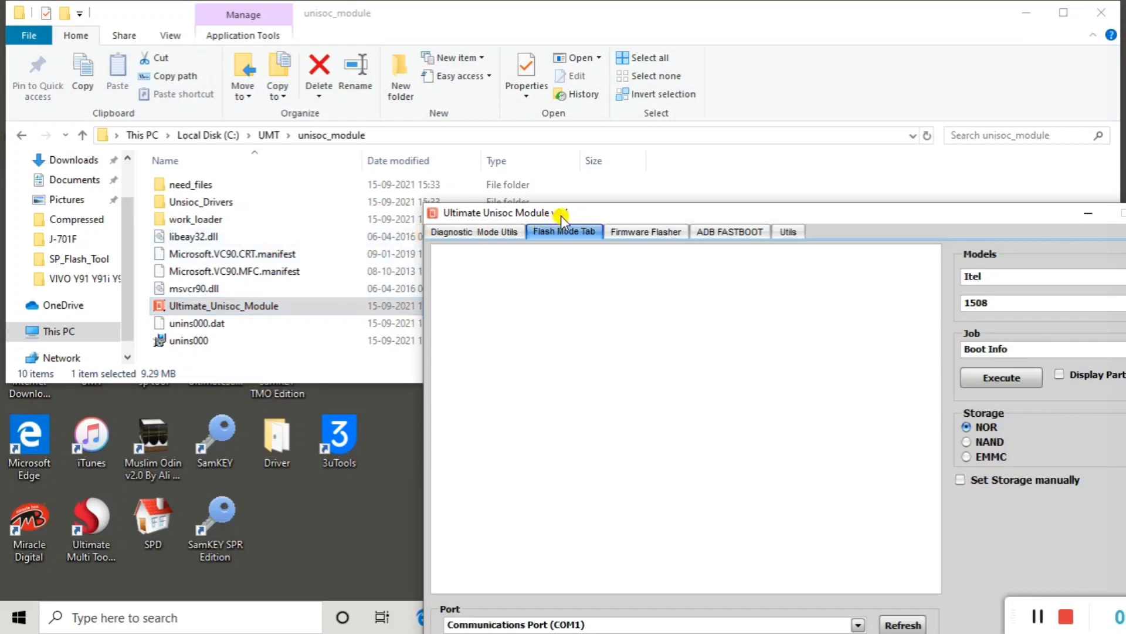
pyautogui.moveTo(562, 218); pyautogui.dragTo(228, 50)
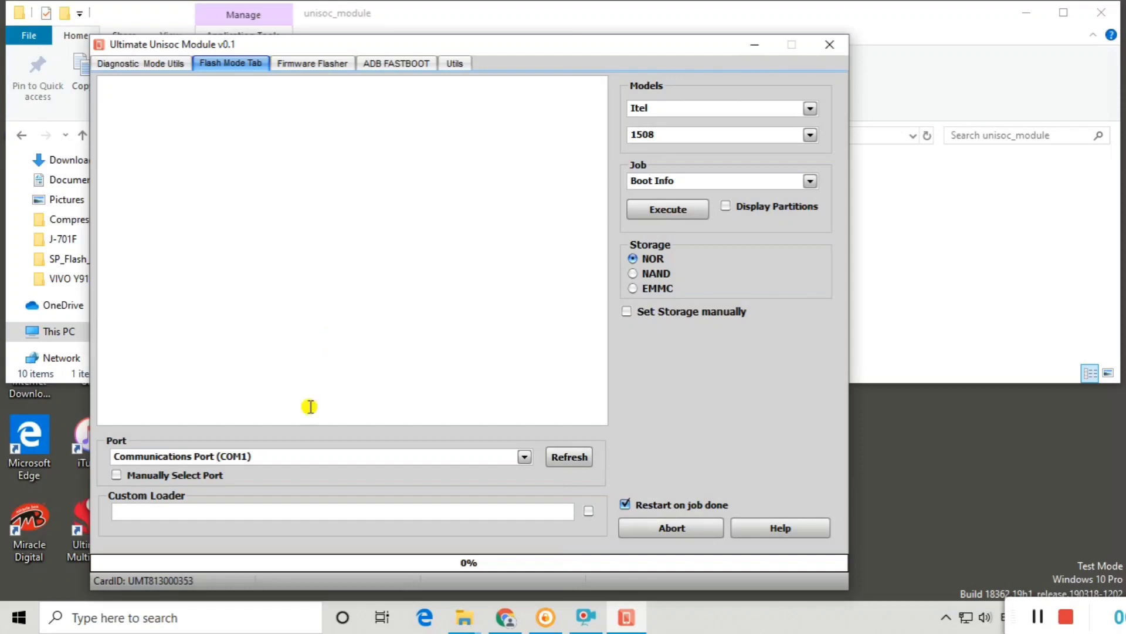
# View the Firmware Flasher functions and the PAC file selection dialog, and cancel the dialog
pyautogui.click(334, 66)
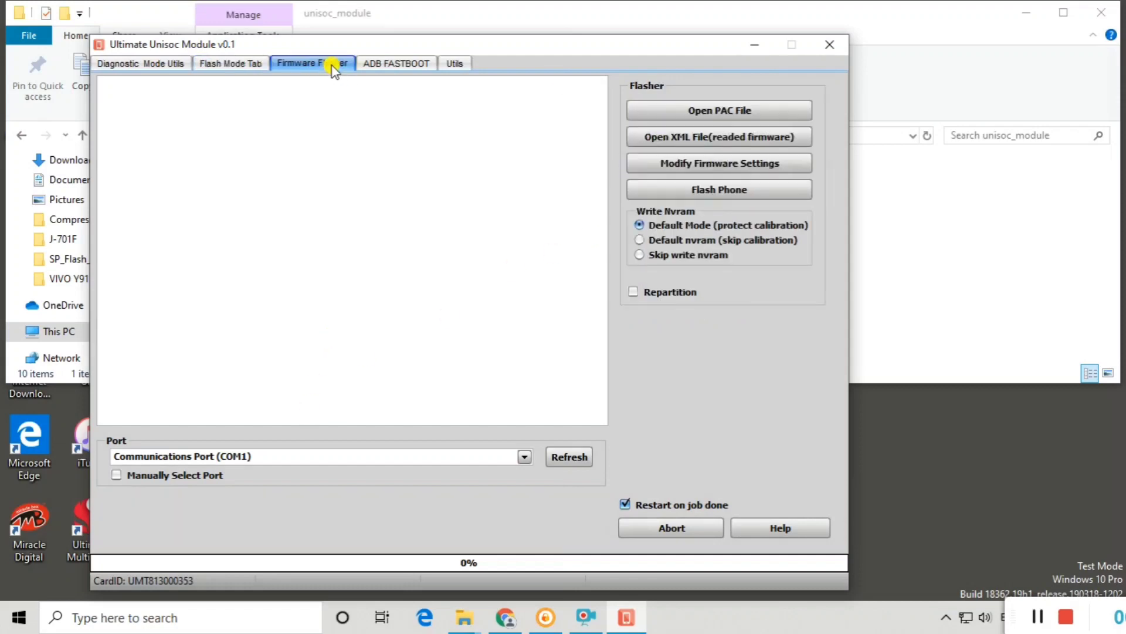
pyautogui.click(729, 111)
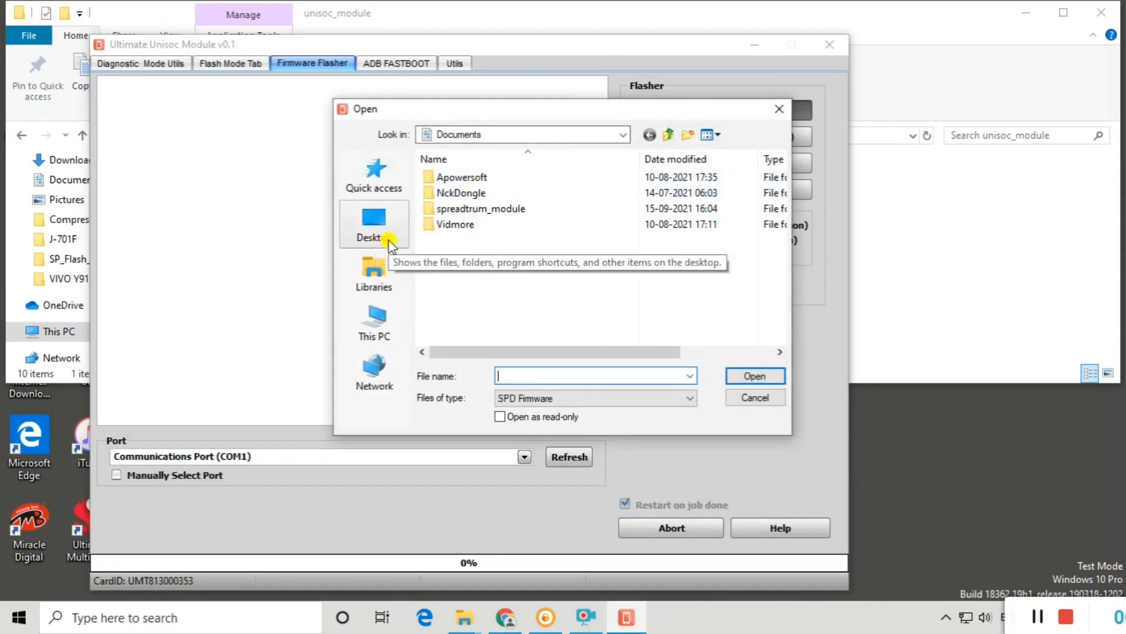
pyautogui.click(755, 398)
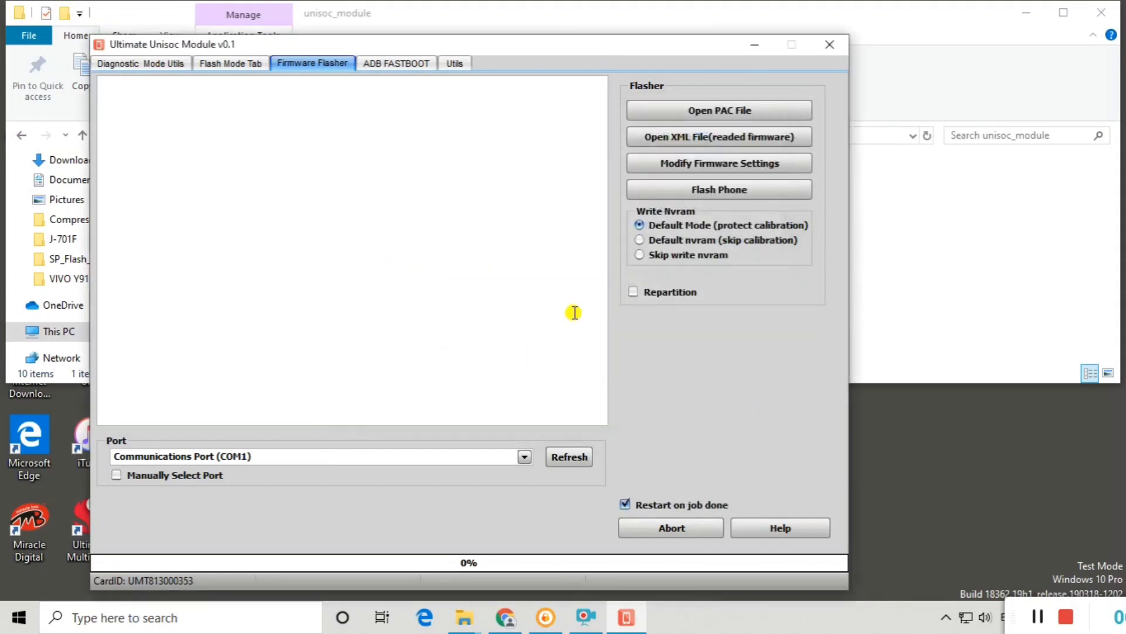
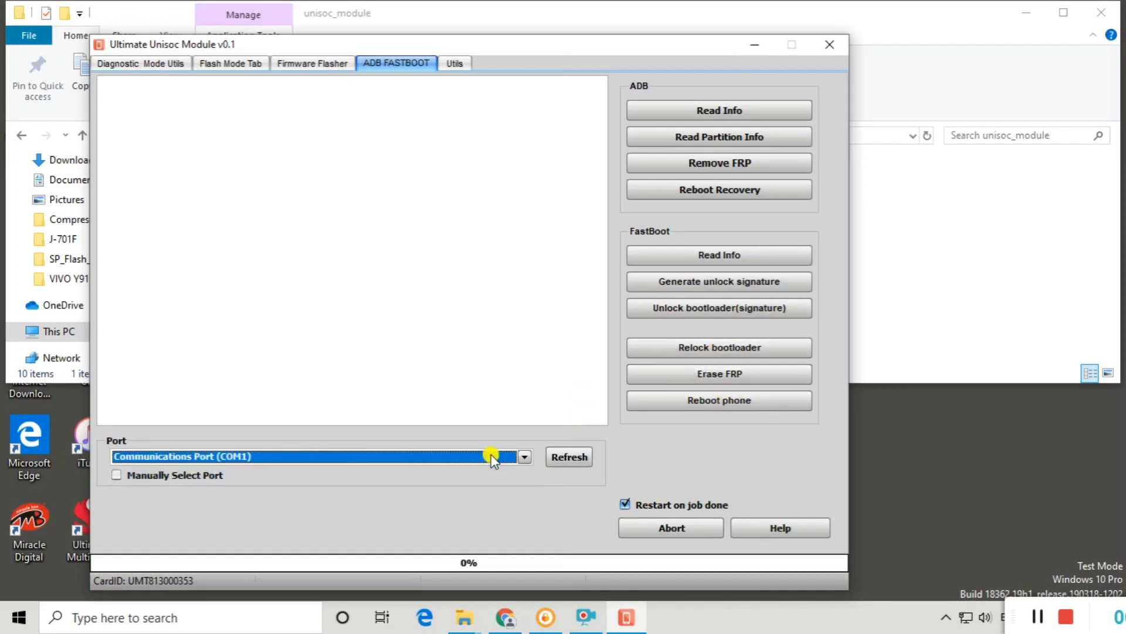
# Make a screenshot of the module with its built-in screenshot utility
pyautogui.click(457, 64)
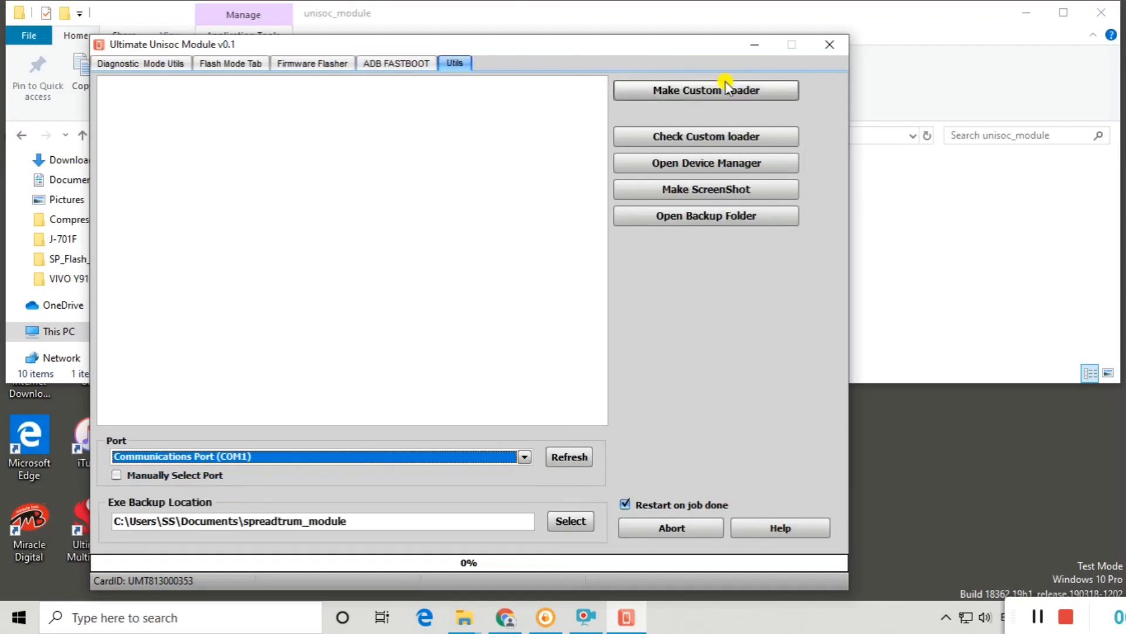
pyautogui.click(699, 189)
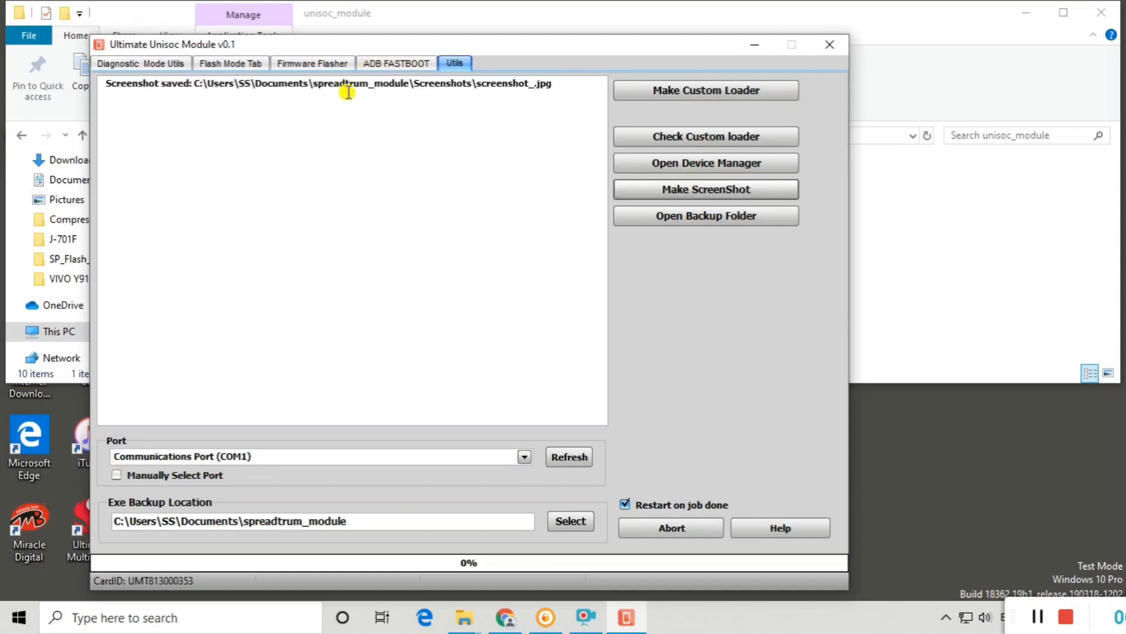
pyautogui.click(581, 80)
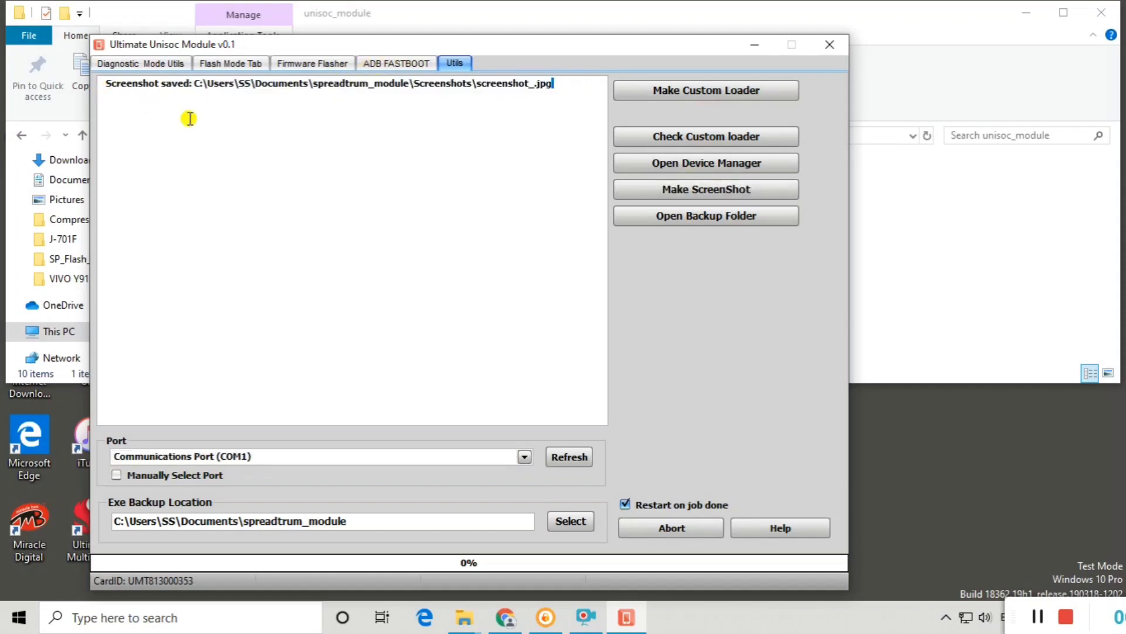
# Review the diagnostic mode functions, and examine the chips supported under Generic CPU in flash mode
pyautogui.click(144, 64)
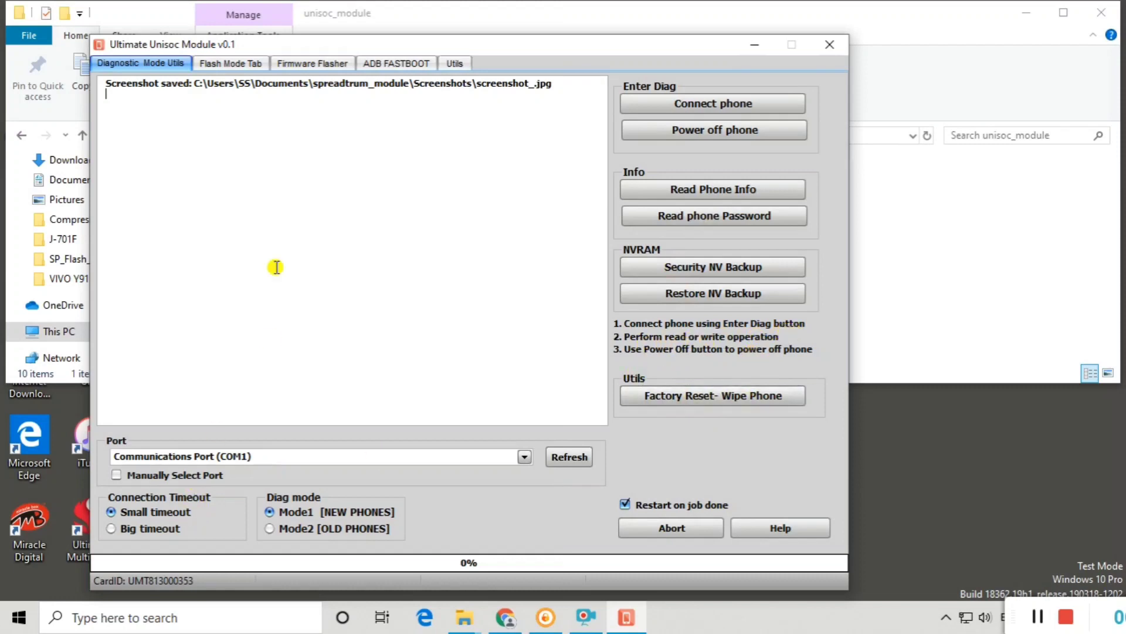
pyautogui.click(224, 66)
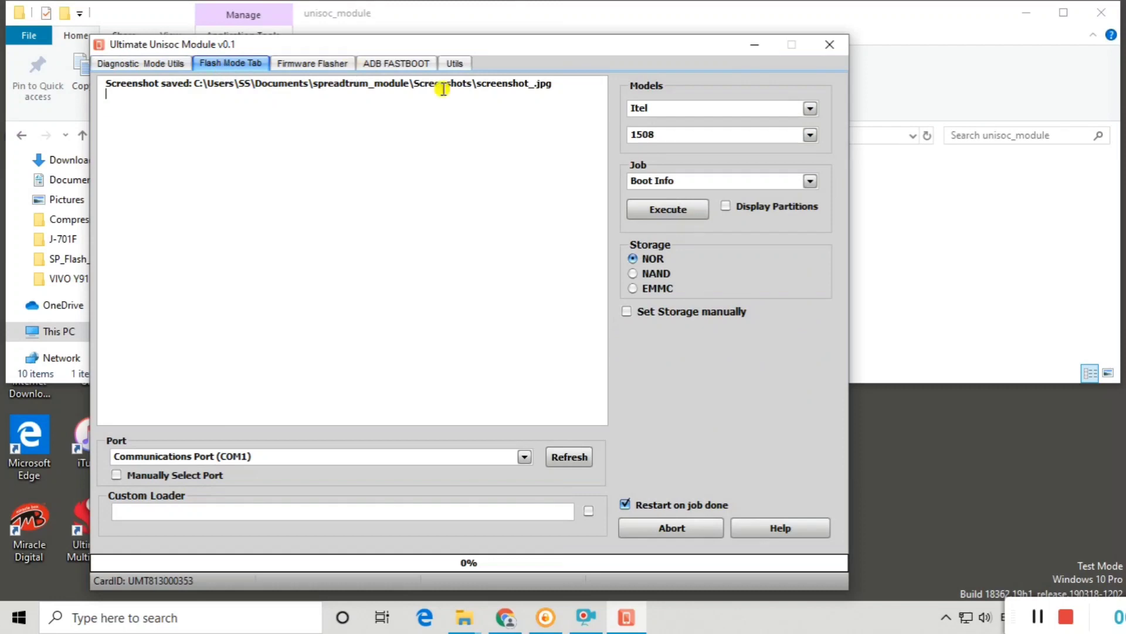
pyautogui.click(694, 104)
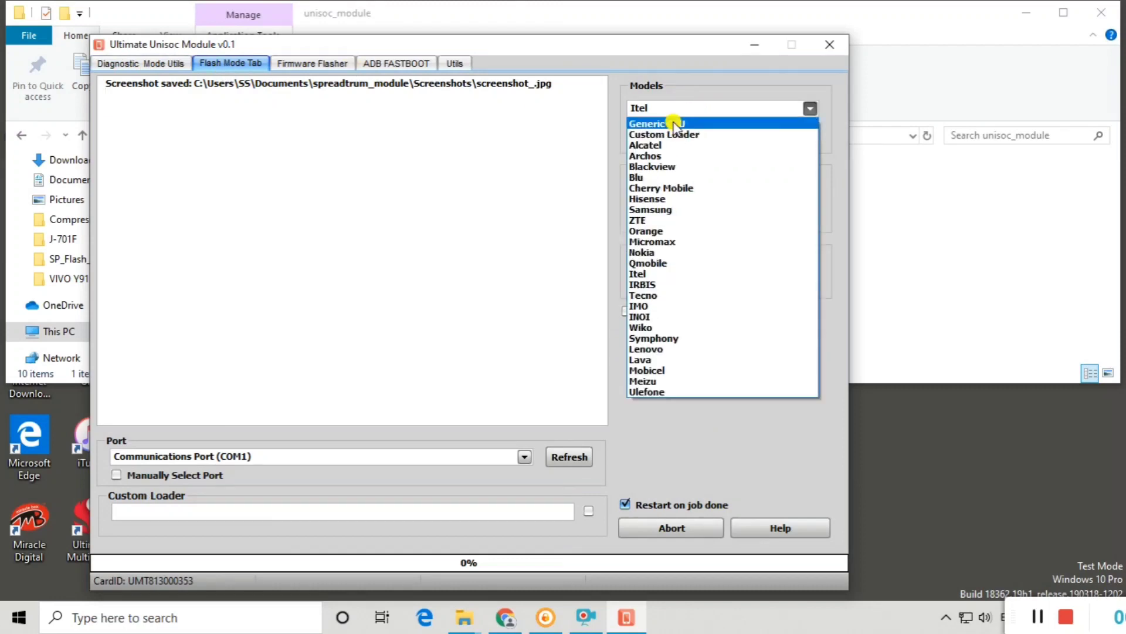
pyautogui.click(675, 123)
pyautogui.click(682, 134)
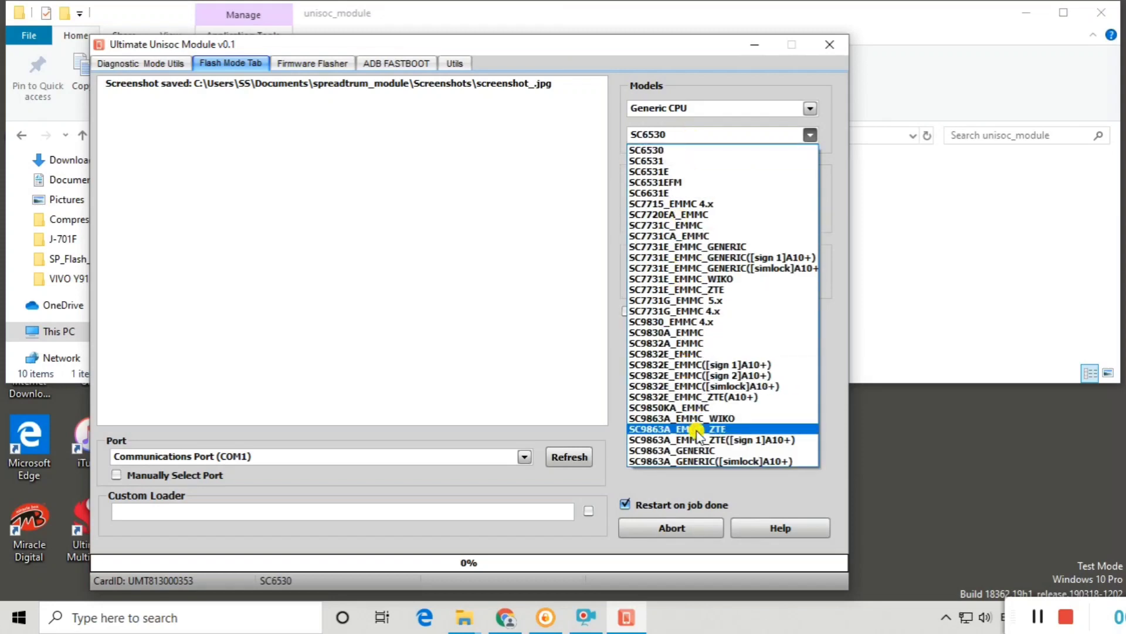
pyautogui.click(678, 133)
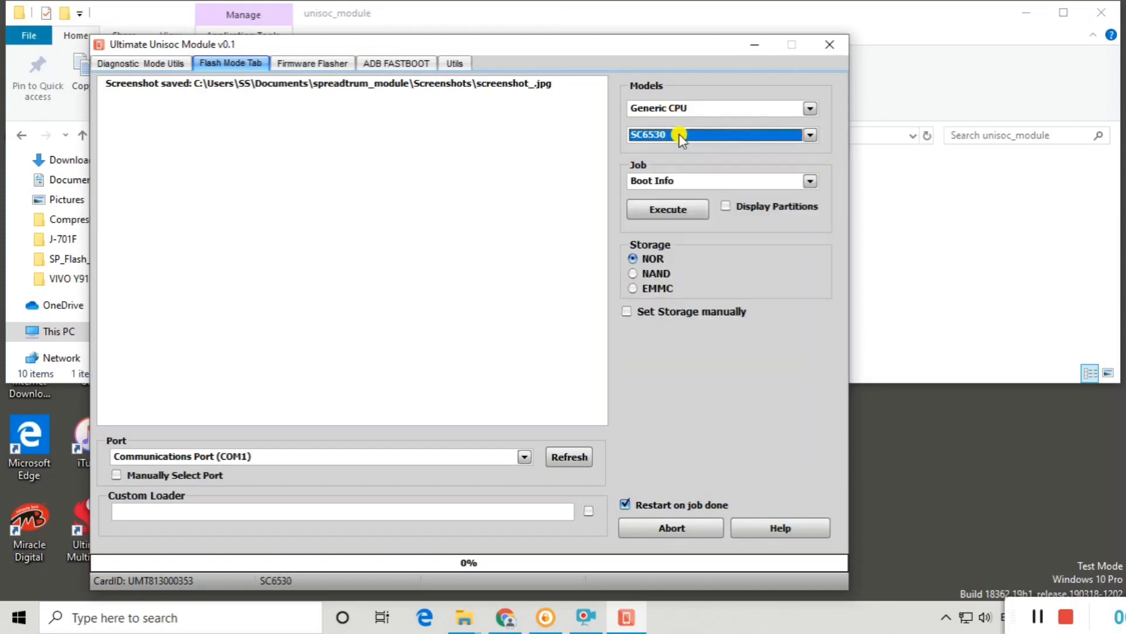
# Switch the brand to Samsung, look through its supported models and choose GT-B350E
pyautogui.click(689, 108)
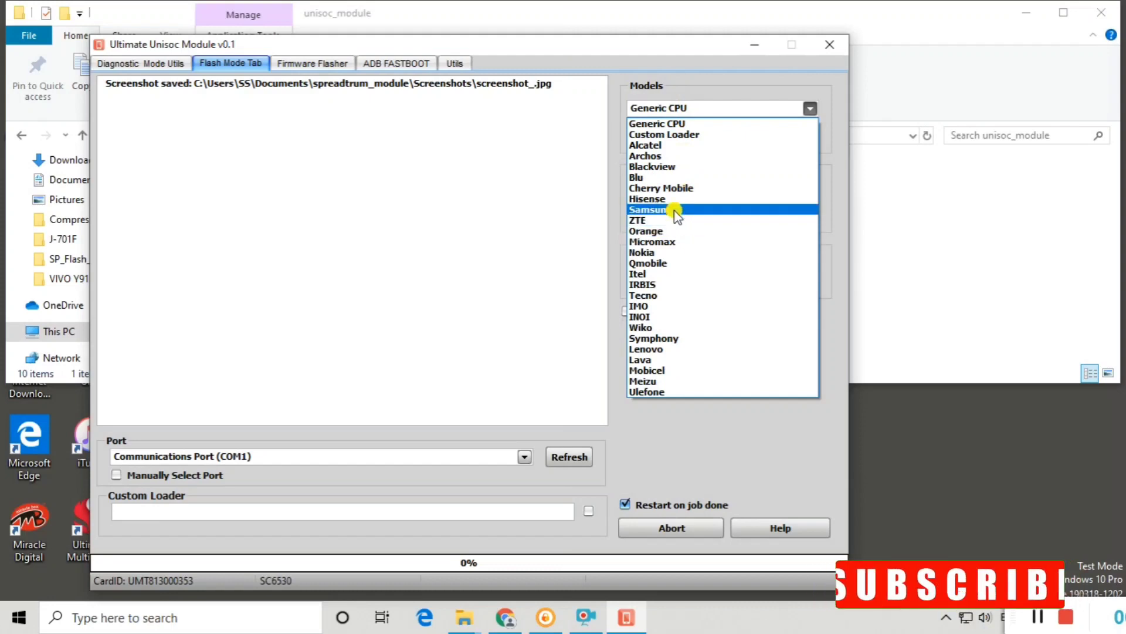
pyautogui.click(674, 210)
pyautogui.click(692, 130)
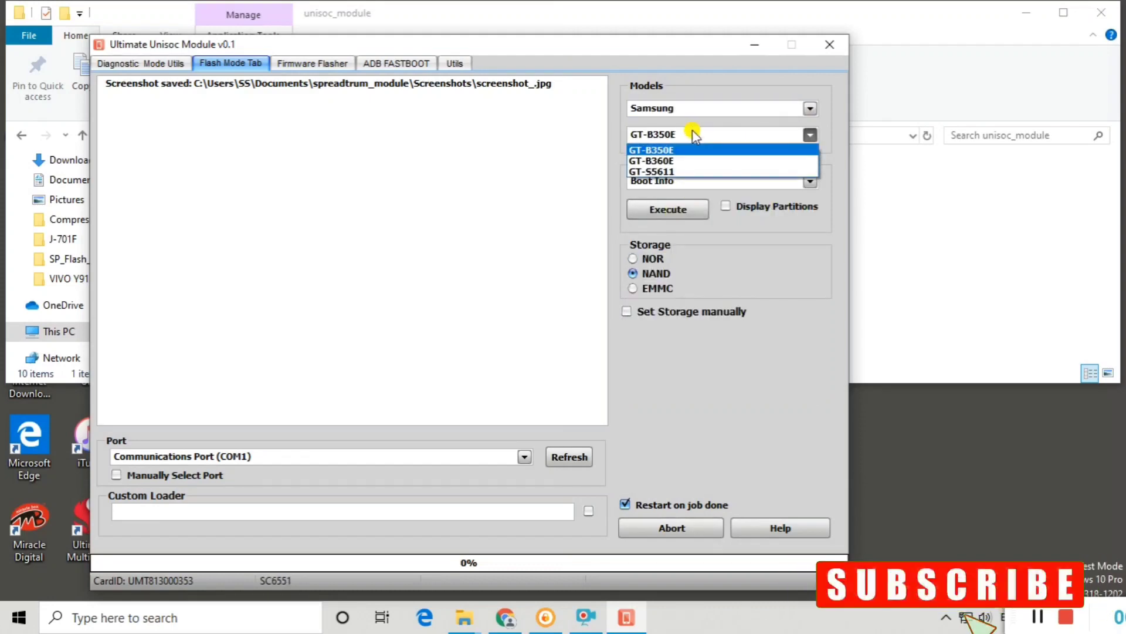
pyautogui.click(652, 150)
# Switch the brand to Lava and look through its supported models
pyautogui.click(666, 108)
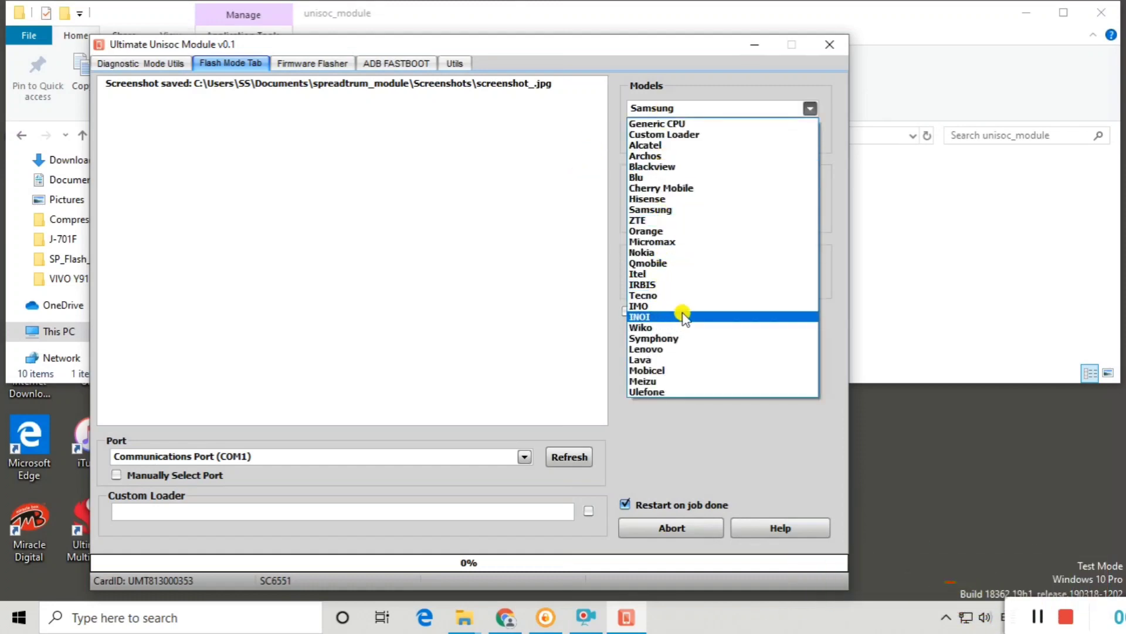
pyautogui.click(668, 359)
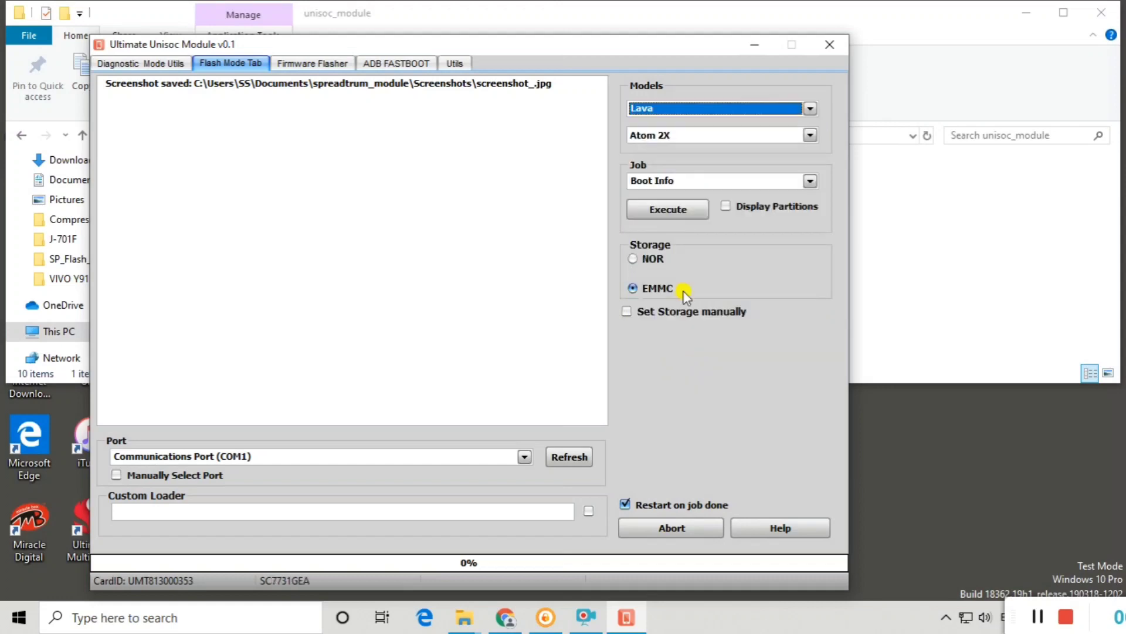
pyautogui.click(713, 140)
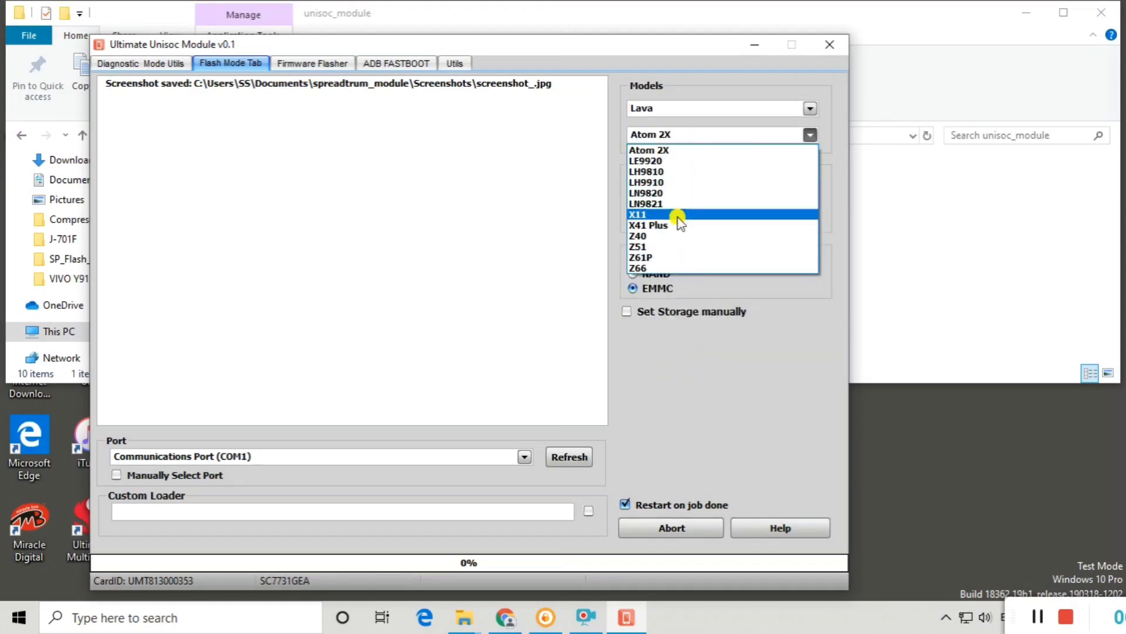
pyautogui.click(697, 129)
# Switch the brand to Mobicel and look through its supported models
pyautogui.click(694, 108)
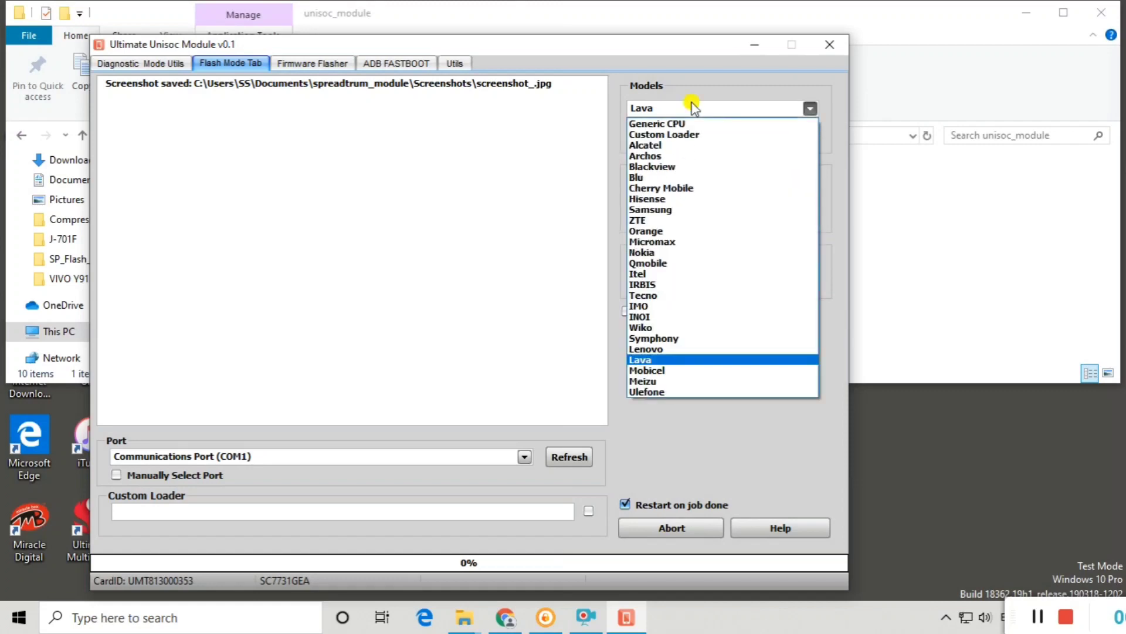
pyautogui.click(670, 370)
pyautogui.click(671, 370)
pyautogui.click(698, 136)
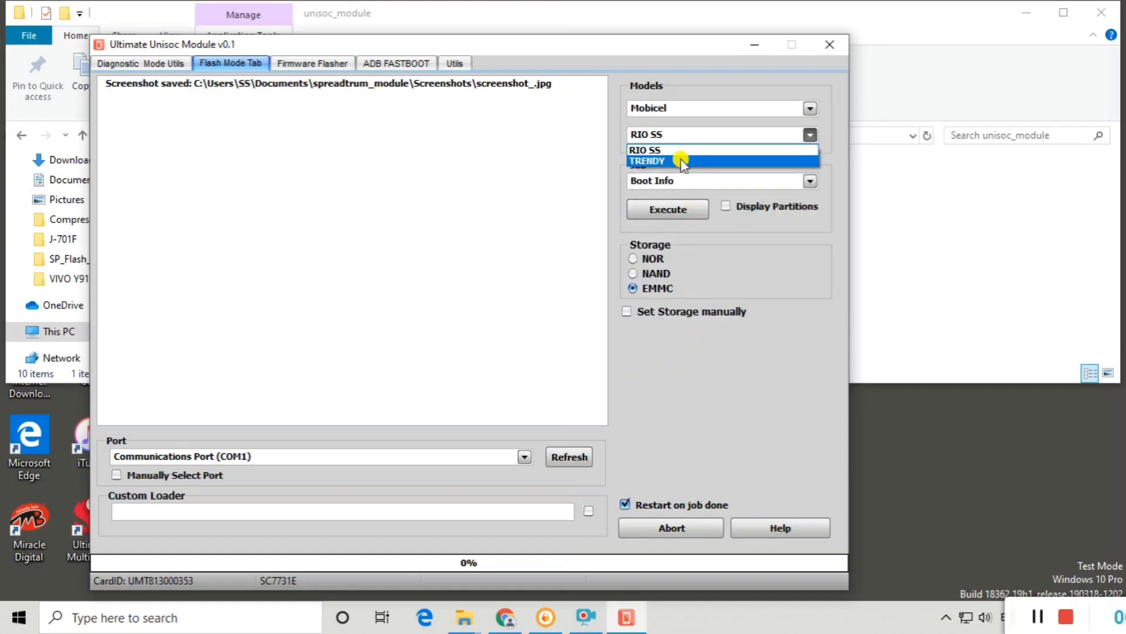
# Switch the brand to Itel and look through its supported models, keeping model 1508
pyautogui.click(674, 106)
pyautogui.click(675, 106)
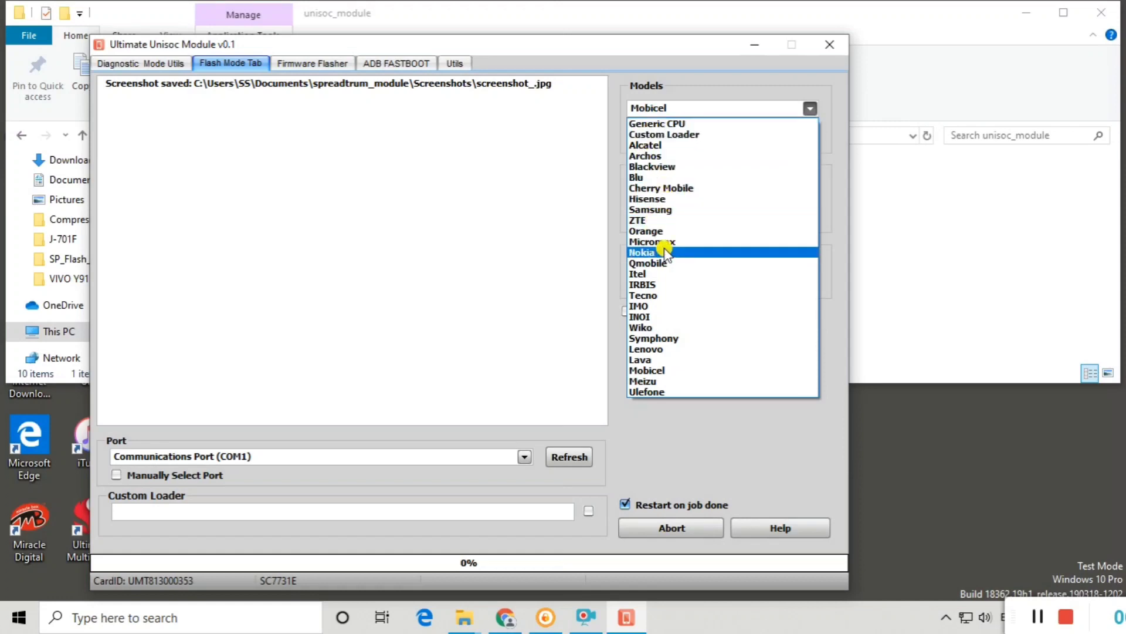
pyautogui.click(651, 274)
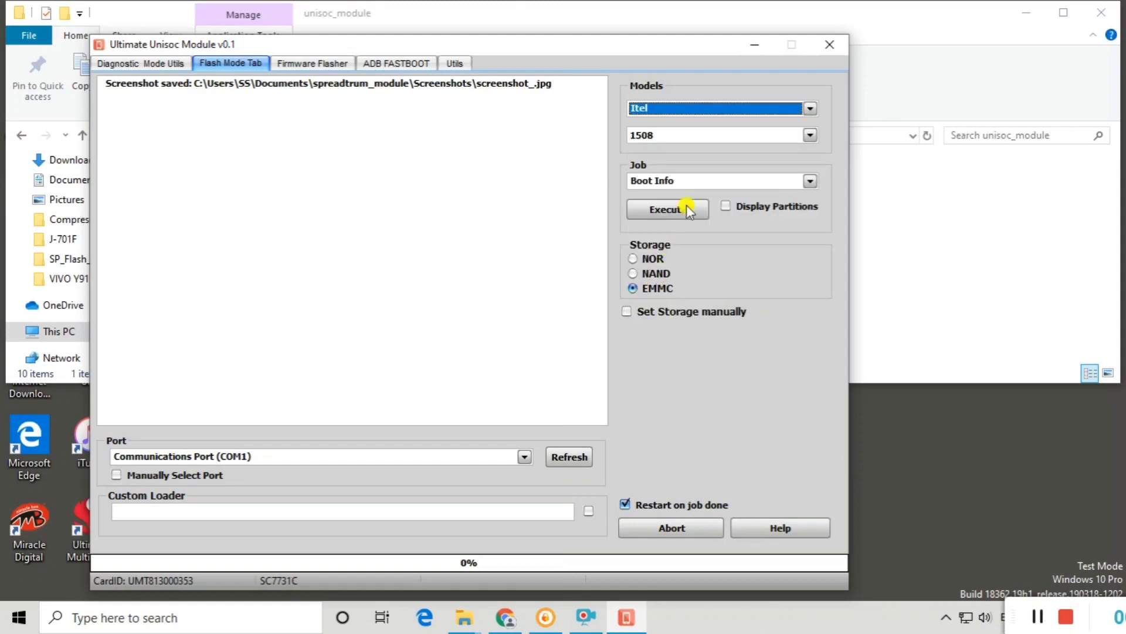
pyautogui.click(708, 134)
pyautogui.scroll(-3, 679, 214)
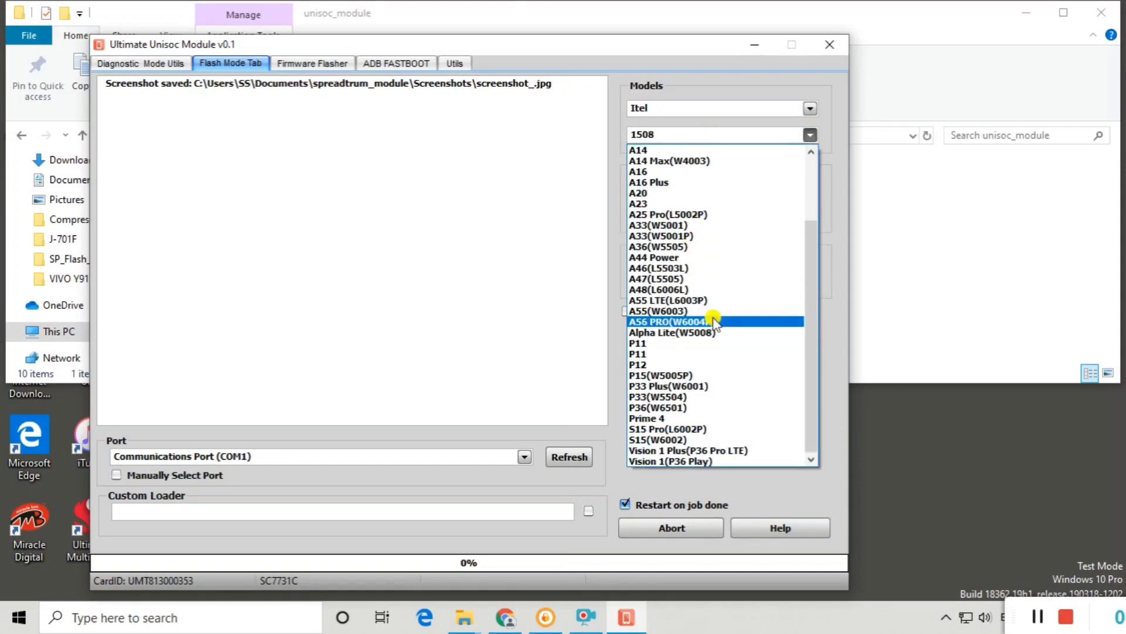
pyautogui.click(523, 285)
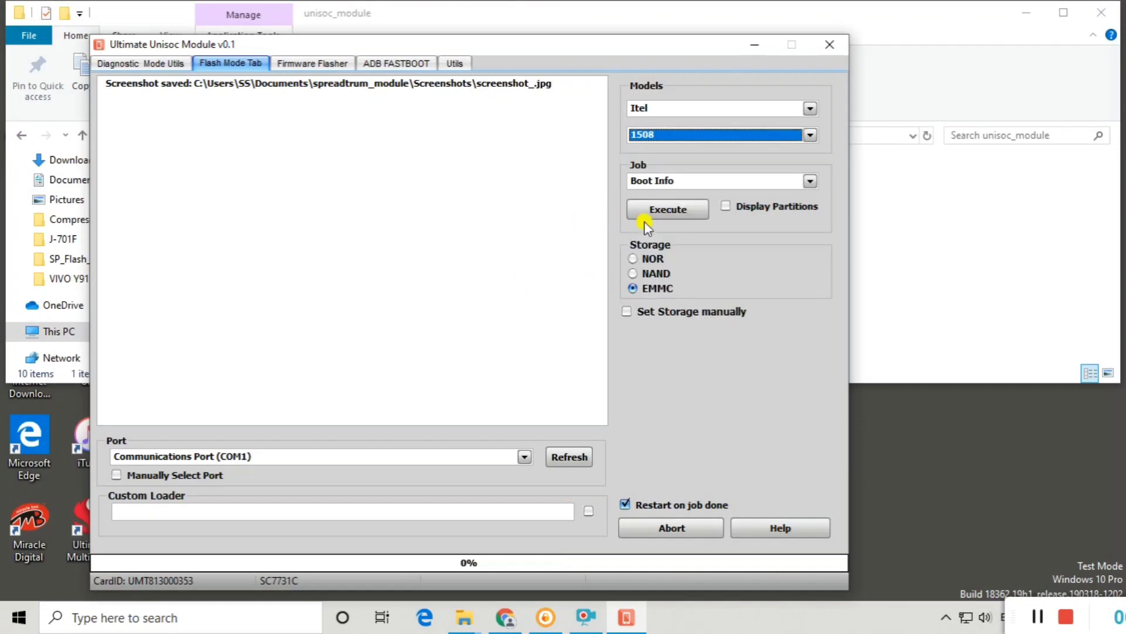
# Review the flash mode jobs for the Itel 1508, choose Remove FRP, and open the Firmware Flasher functions
pyautogui.click(668, 181)
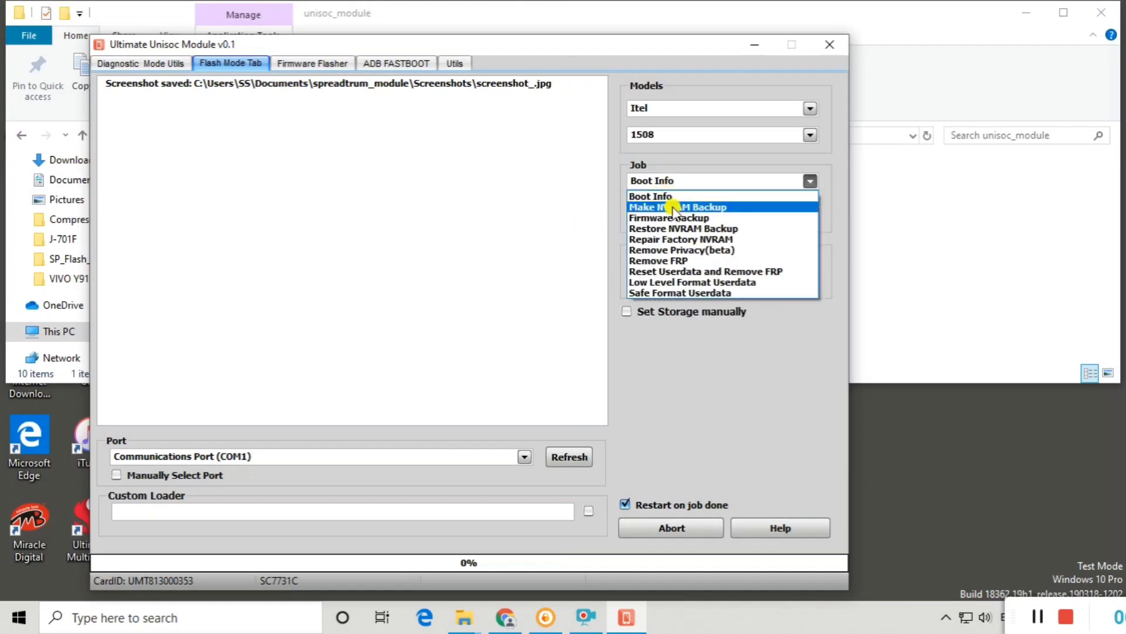
pyautogui.click(679, 272)
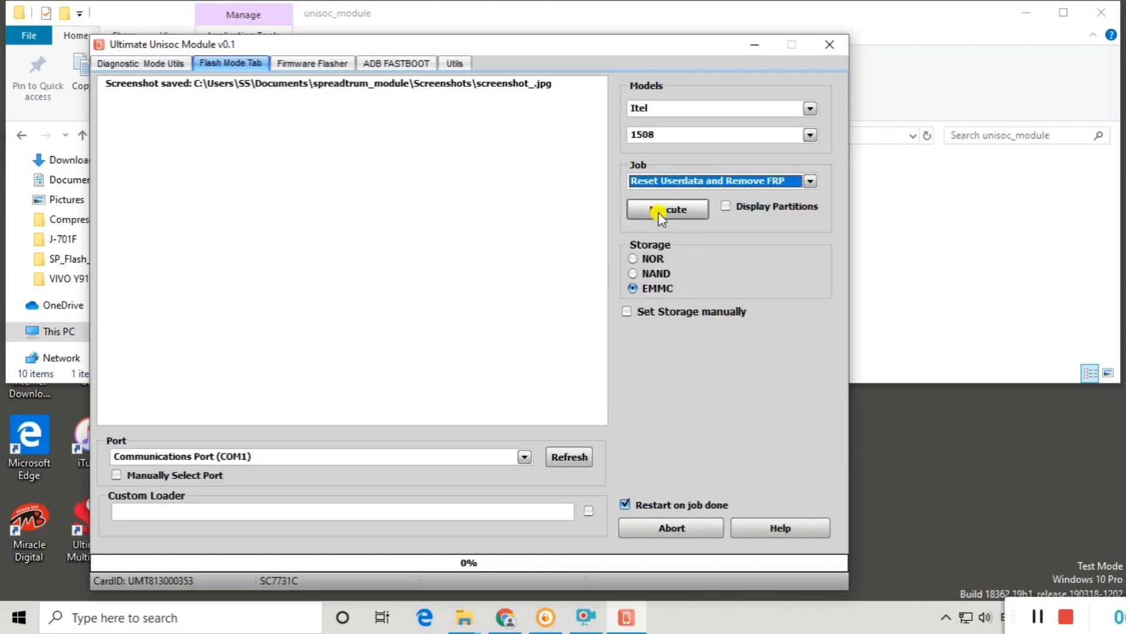
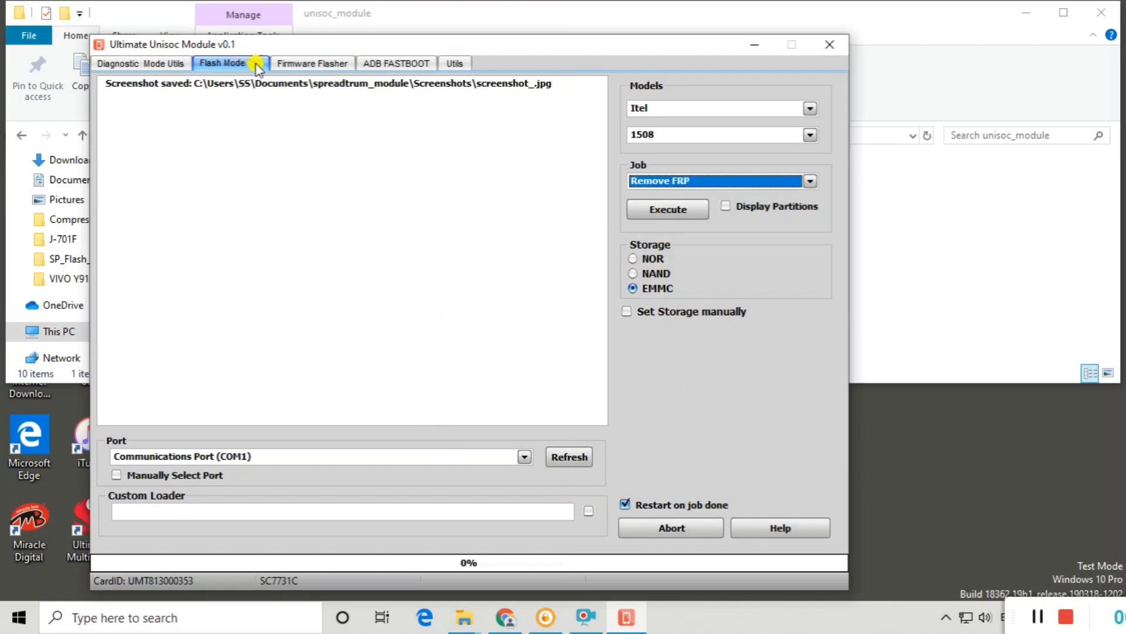
pyautogui.click(288, 65)
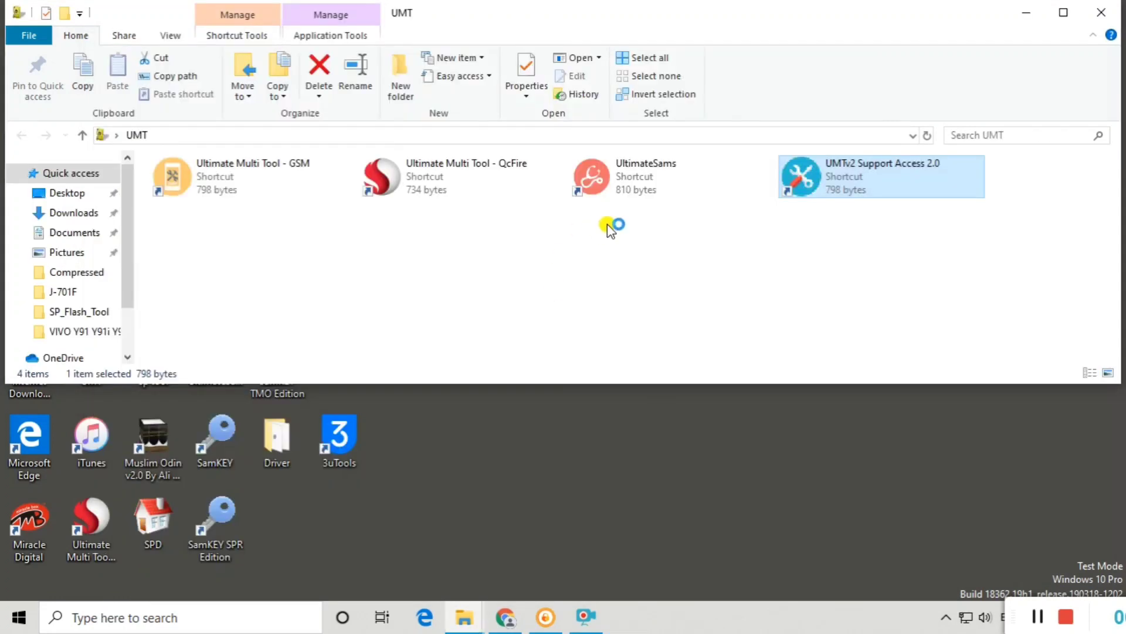
# Launch UMTv2 Support Access 2.0 and queue UMTv2_UMTPro_UltimateUnisoc_v0.1_installer.rar from the Installers folder for download
pyautogui.press('Return')
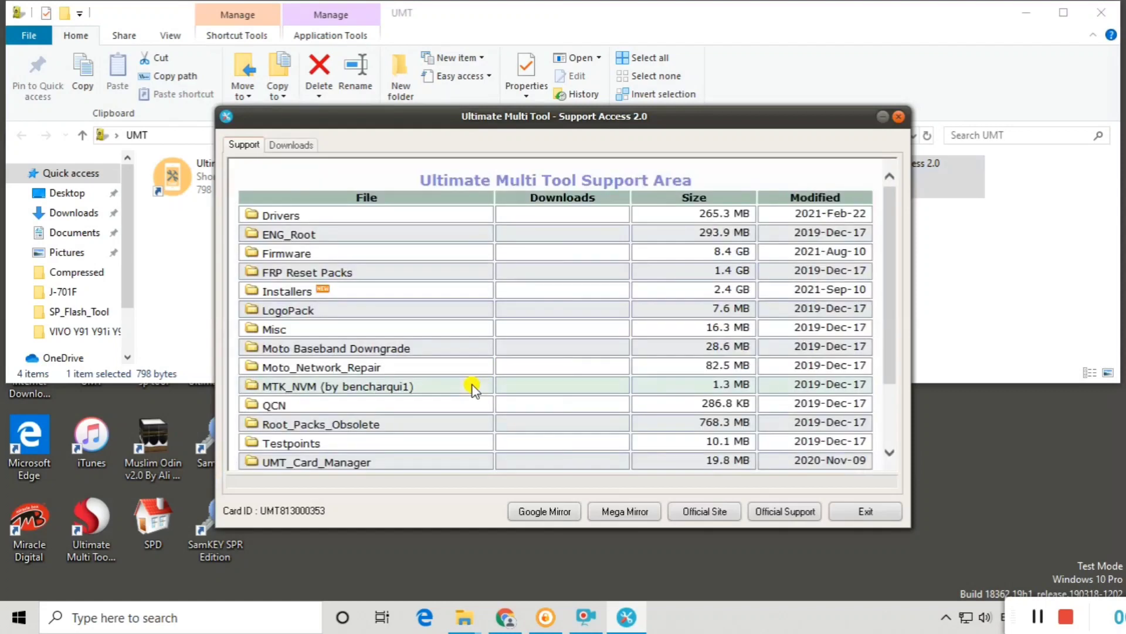
pyautogui.click(308, 292)
pyautogui.scroll(-3, 466, 402)
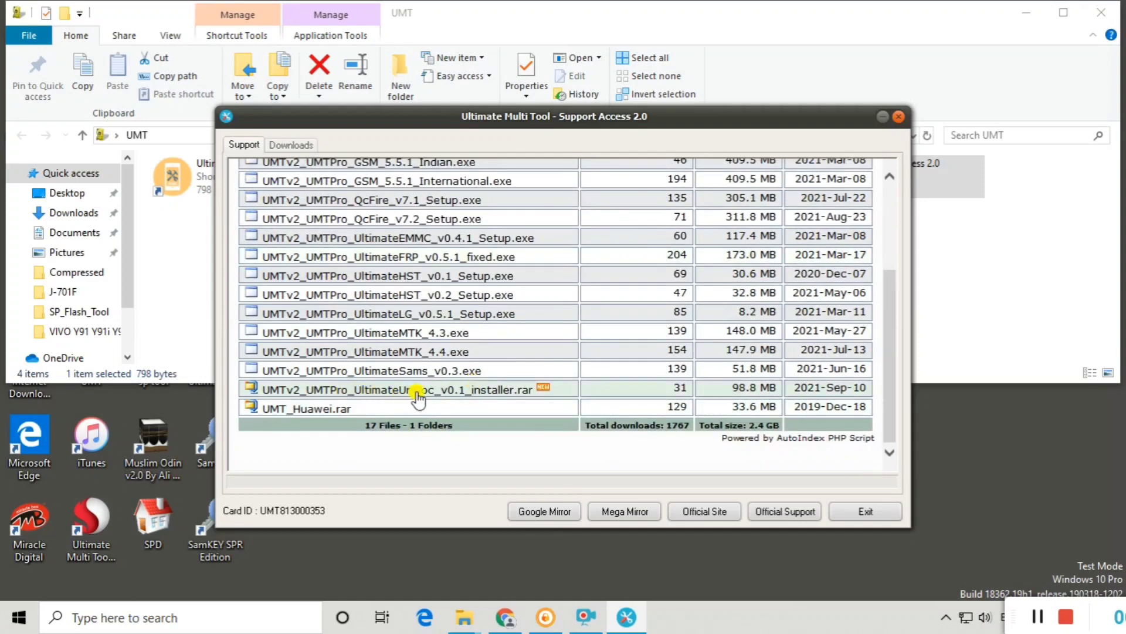
pyautogui.click(448, 394)
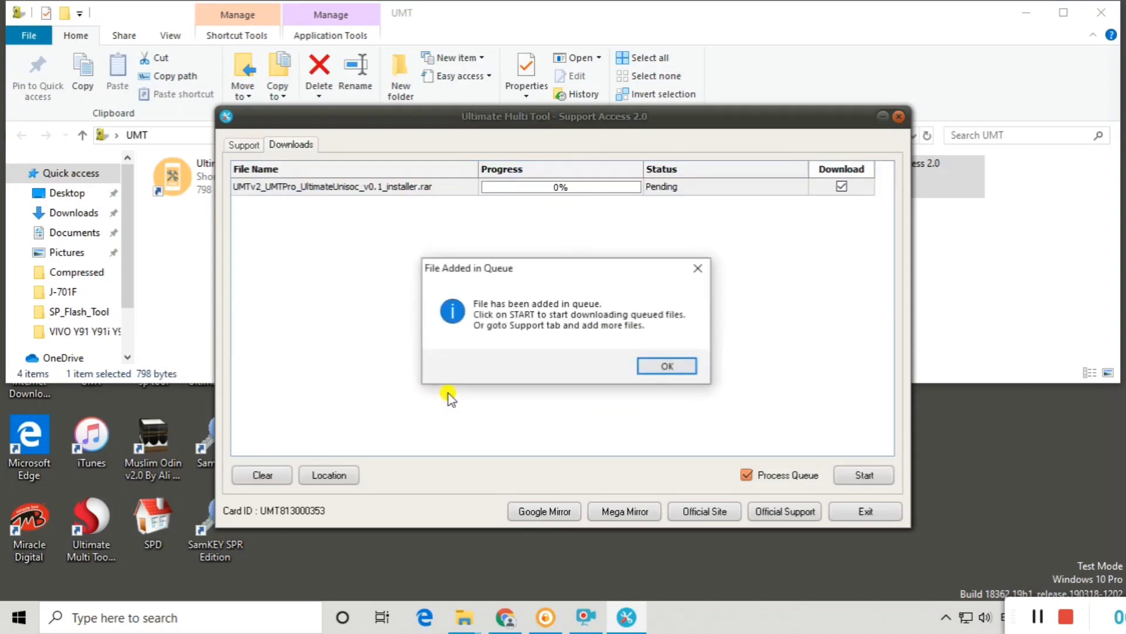
pyautogui.click(636, 364)
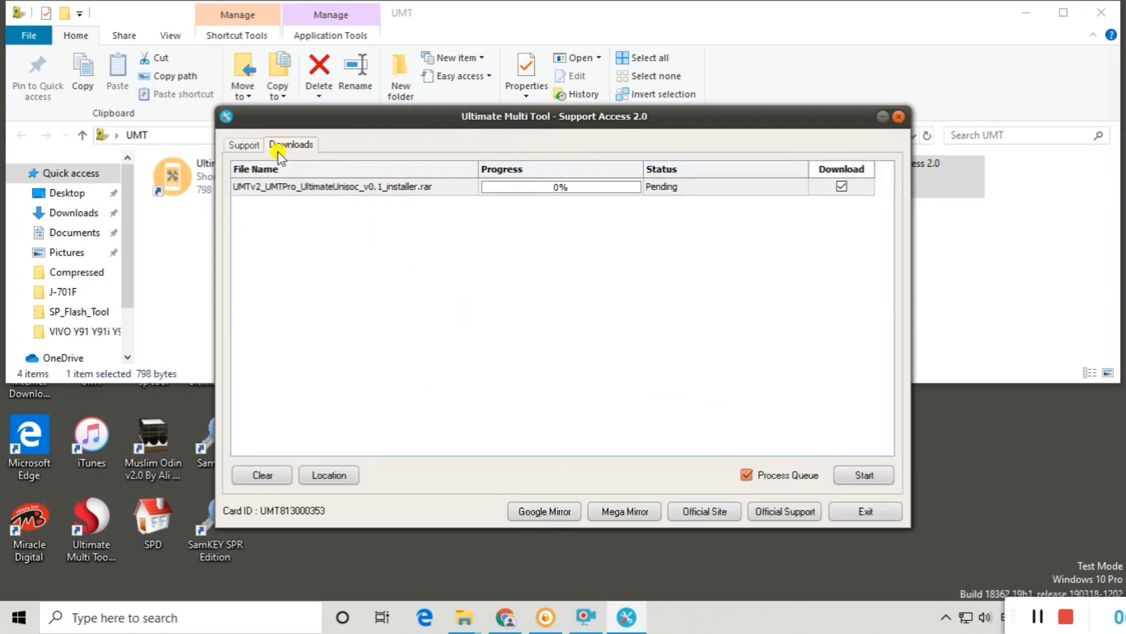
# Look over the other installers in the support area and close Support Access
pyautogui.click(246, 144)
pyautogui.scroll(3, 402, 284)
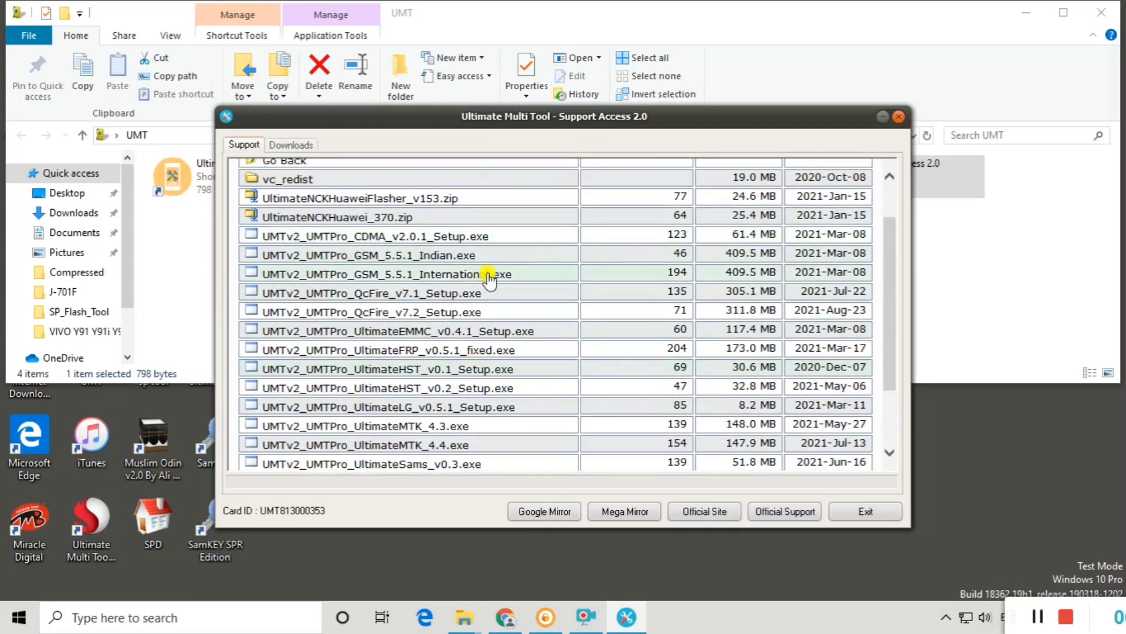
pyautogui.click(898, 118)
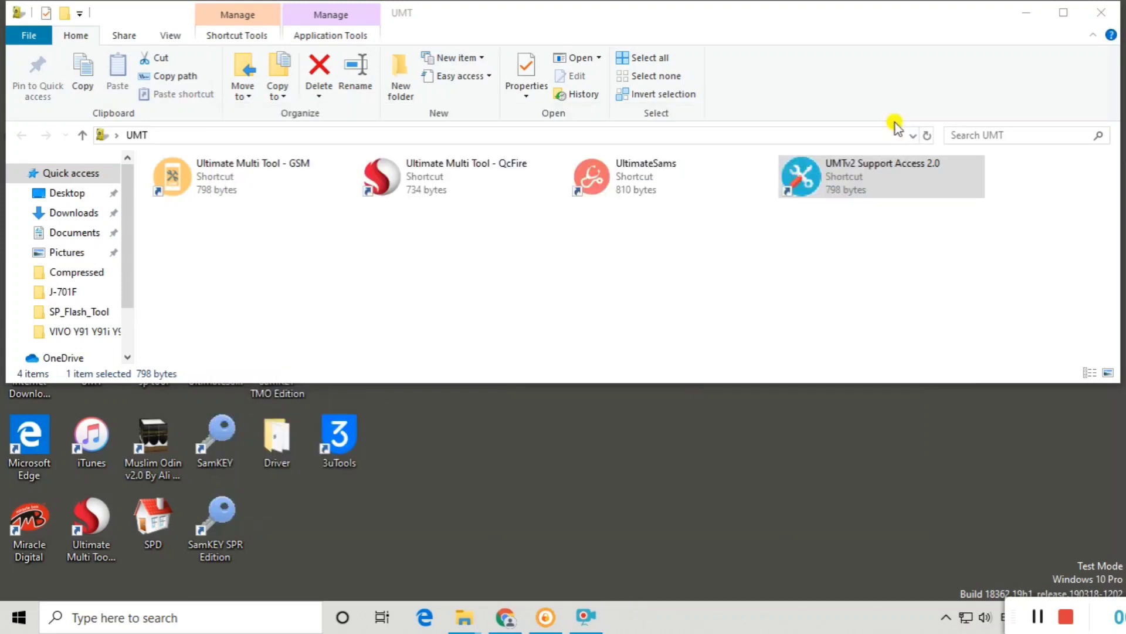